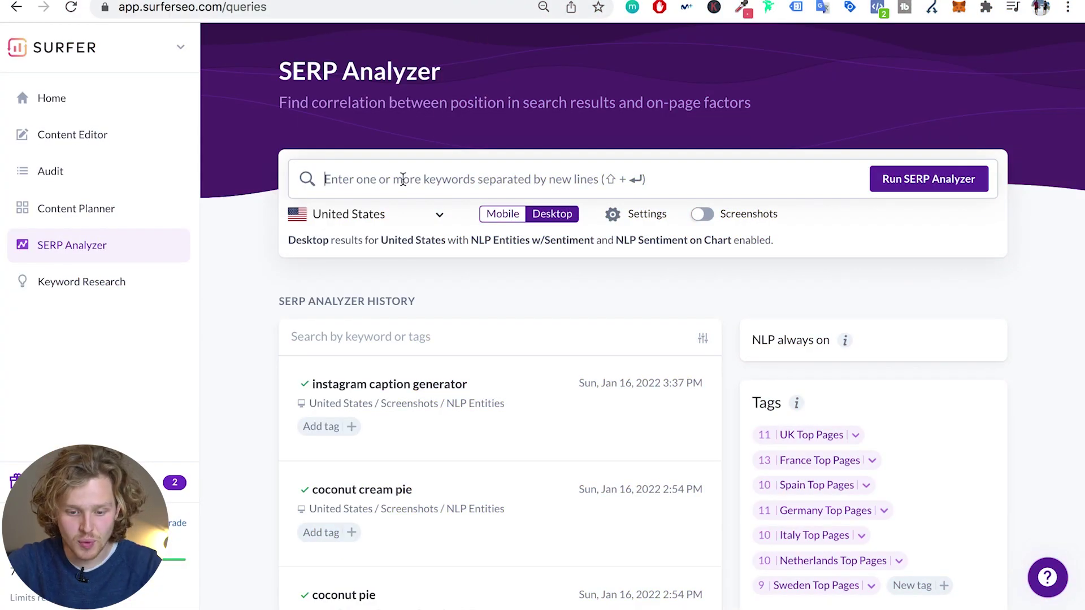
# Run a SERP Analyzer report for 'keto coconut cream pie' with United States as location
pyautogui.write('keto coconut cream pie')
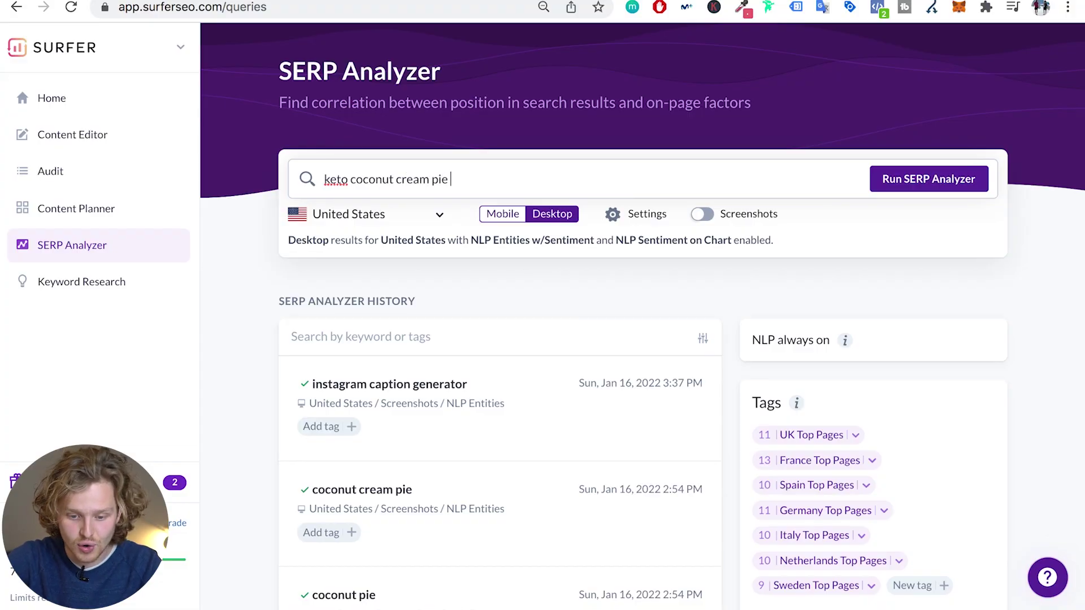
pyautogui.click(396, 220)
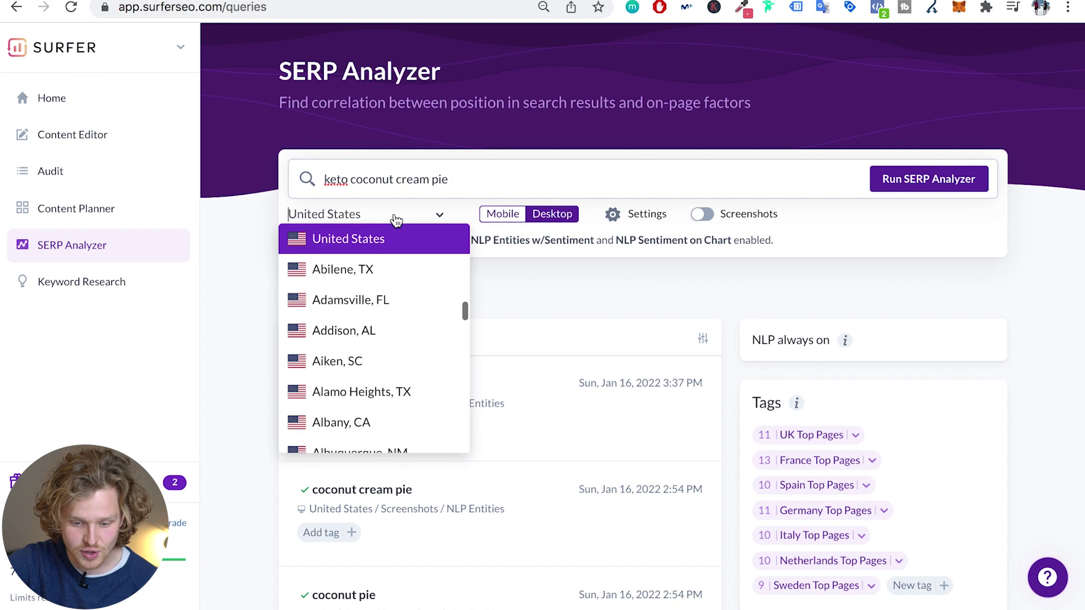
pyautogui.scroll(-1, 400, 326)
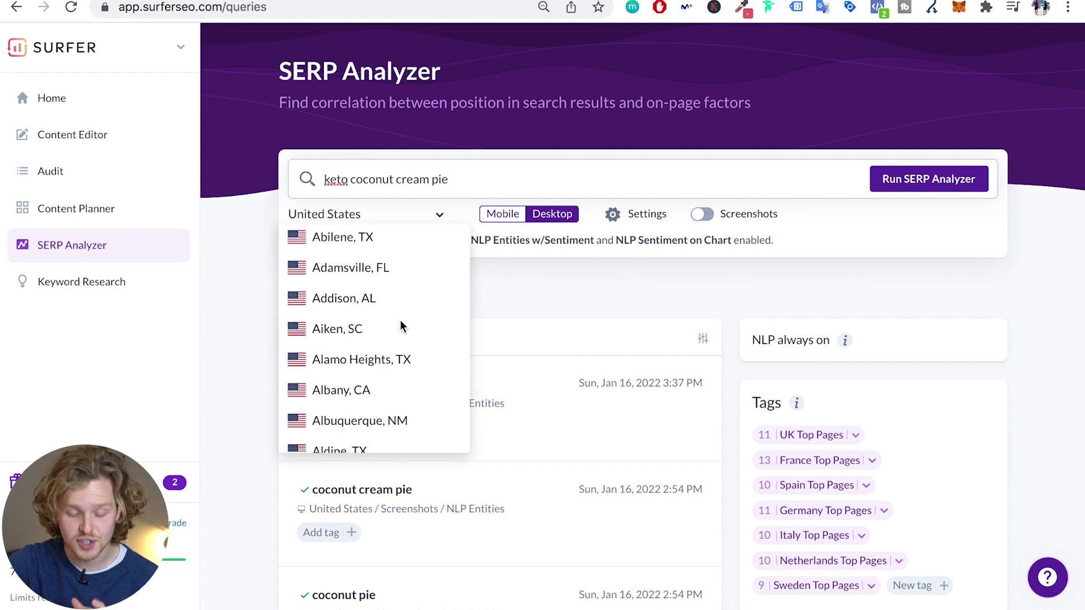
pyautogui.scroll(-20, 401, 322)
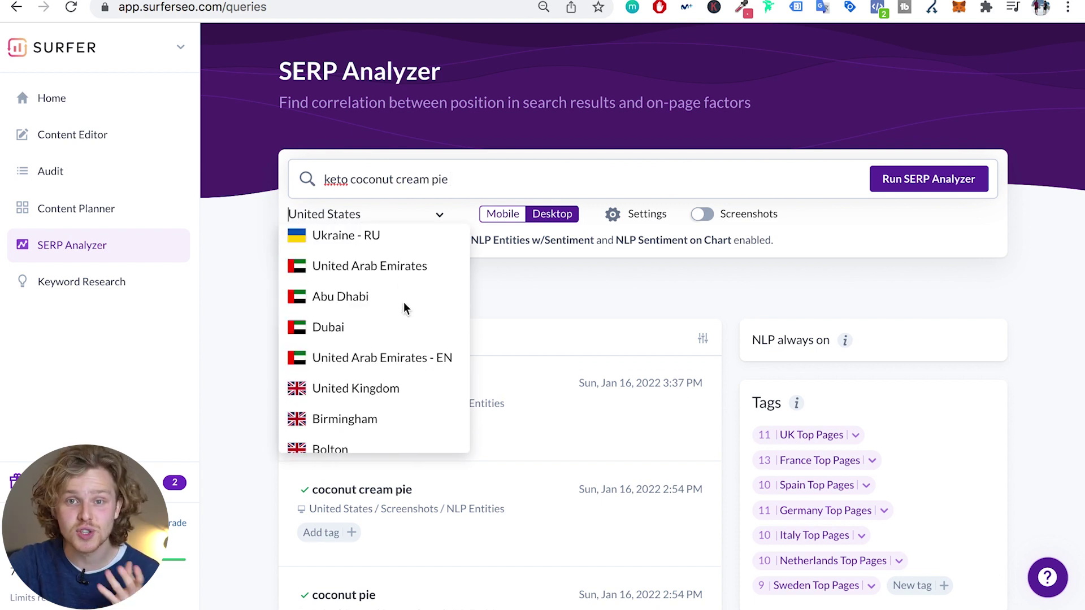
pyautogui.click(539, 305)
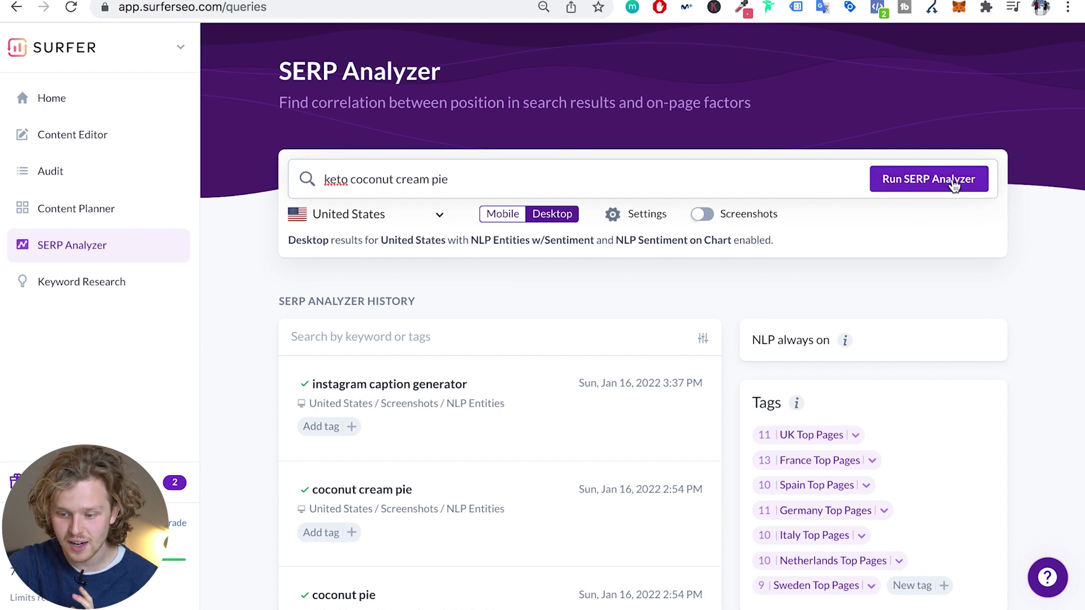
pyautogui.click(954, 185)
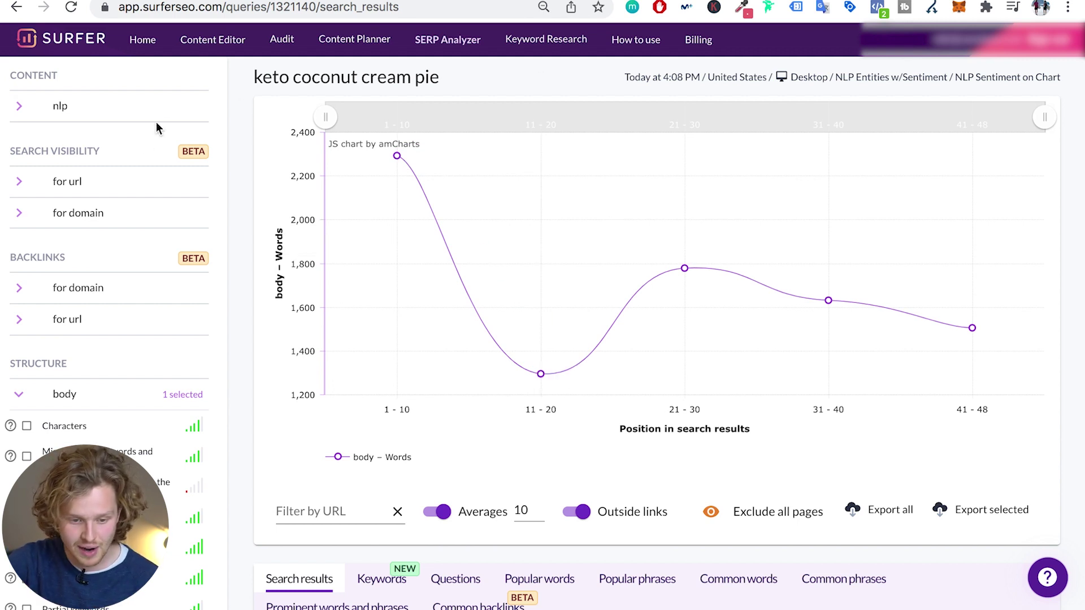
# Review the body Words chart and its average word counts by position group
pyautogui.scroll(-3, 109, 319)
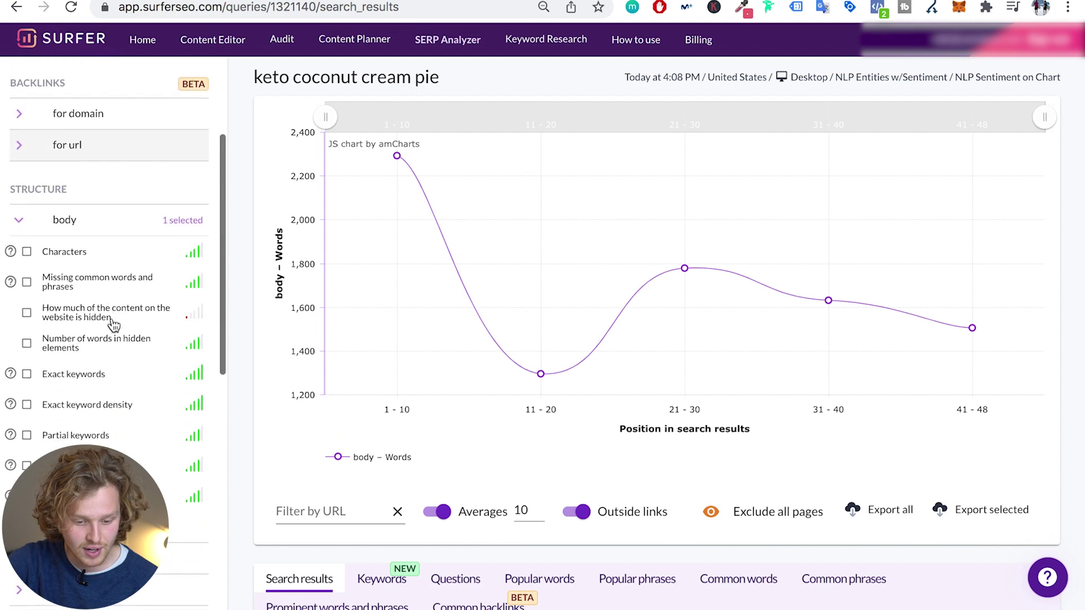
pyautogui.scroll(3, 109, 319)
pyautogui.scroll(-4, 499, 433)
pyautogui.scroll(-4, 499, 432)
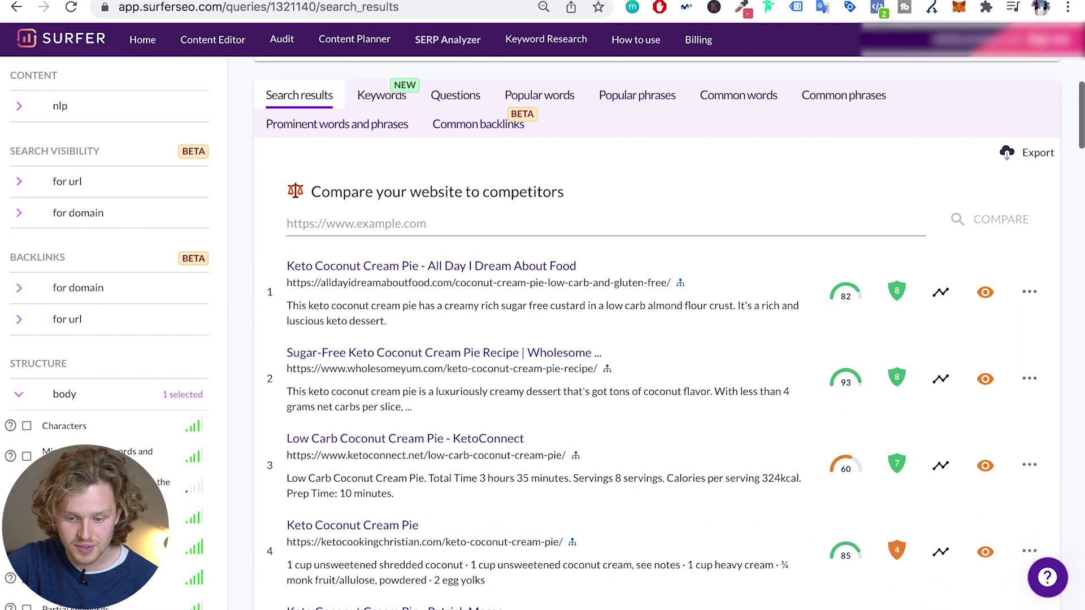
pyautogui.scroll(8, 385, 113)
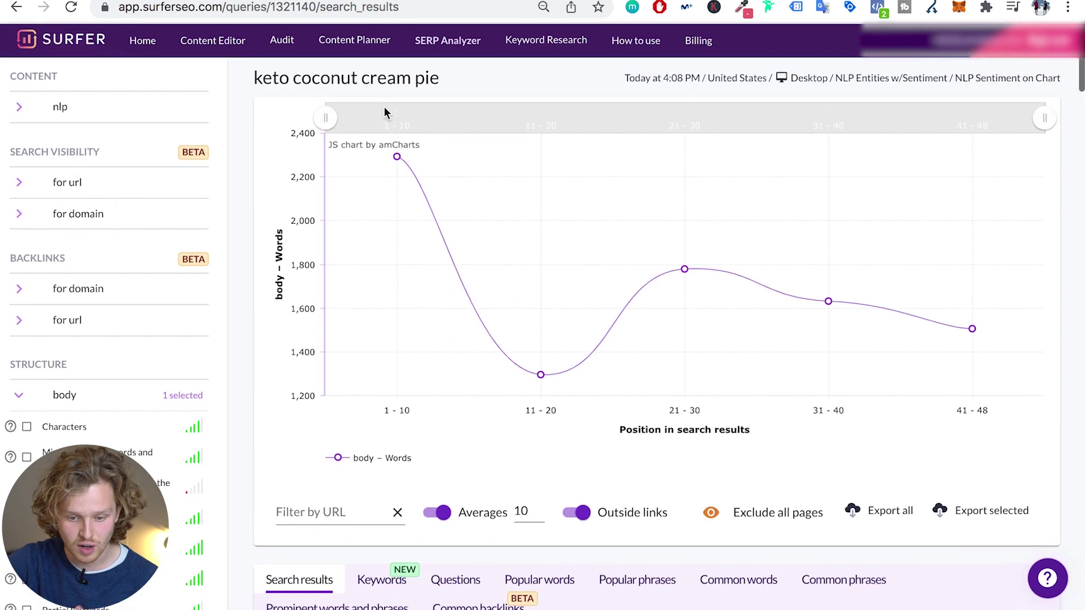
pyautogui.moveTo(405, 214)
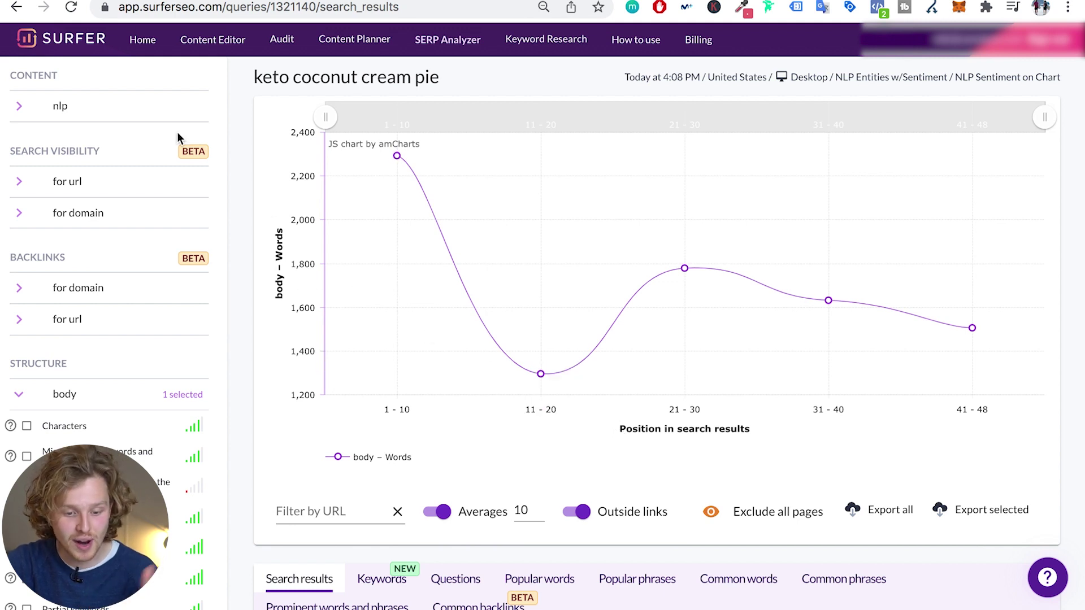
pyautogui.scroll(-3, 177, 131)
pyautogui.scroll(-2, 23, 272)
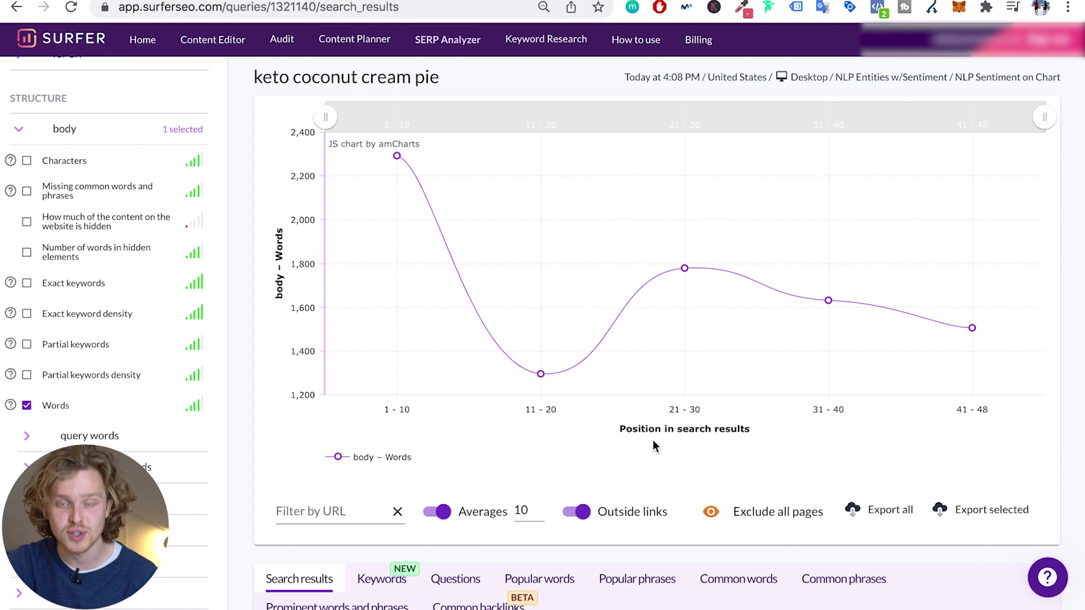
pyautogui.moveTo(578, 338)
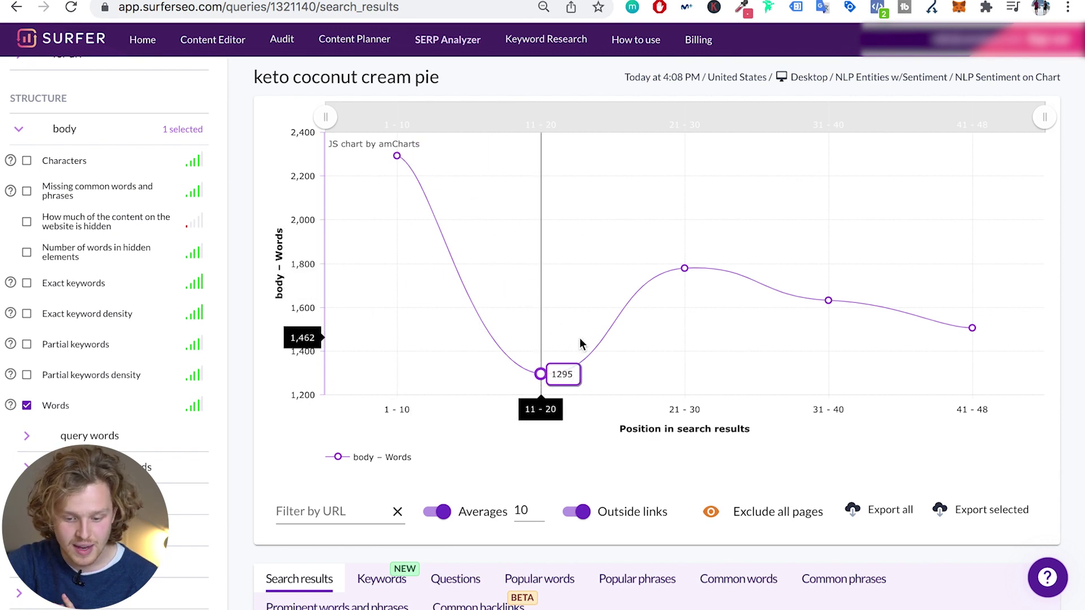
pyautogui.moveTo(688, 367)
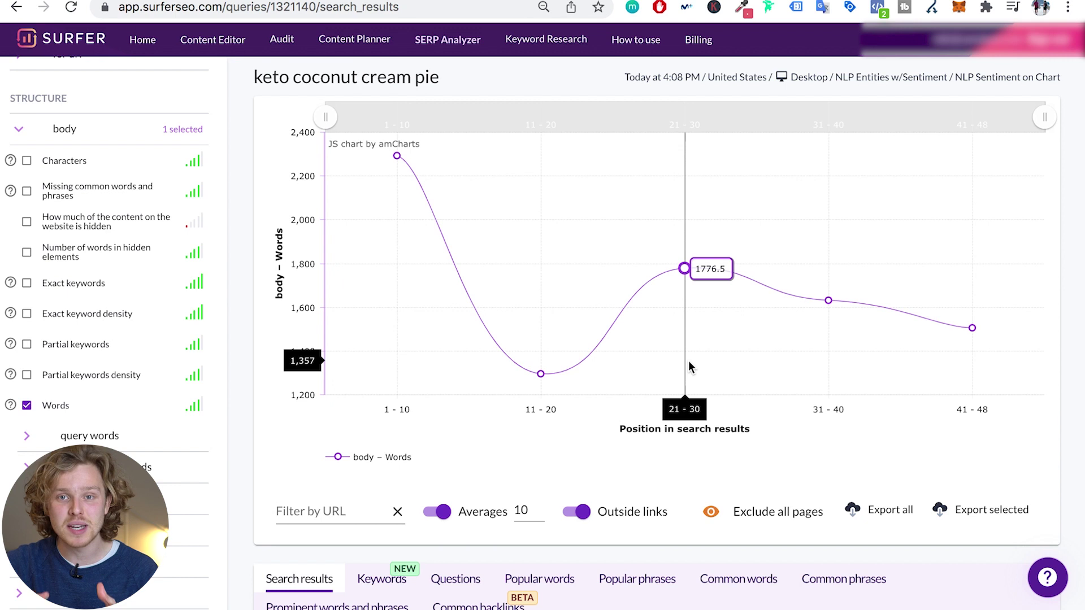
# Expand the 'strong, b' and 'headings' factor groups under STRUCTURE in the sidebar
pyautogui.scroll(4, 158, 127)
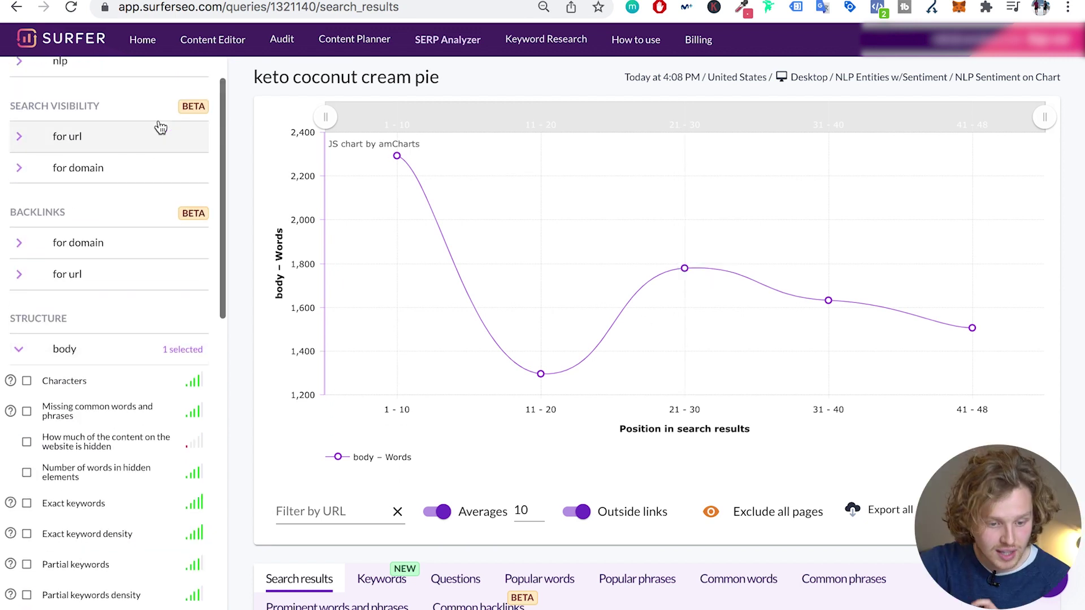
pyautogui.scroll(-4, 160, 128)
pyautogui.scroll(-3, 145, 285)
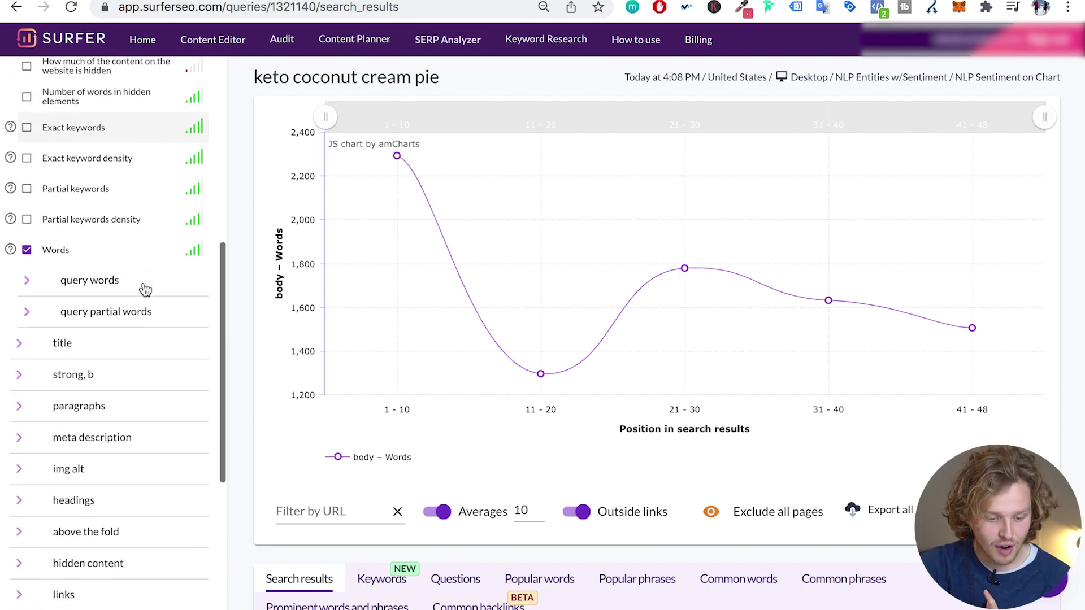
pyautogui.click(113, 382)
pyautogui.scroll(-7, 110, 499)
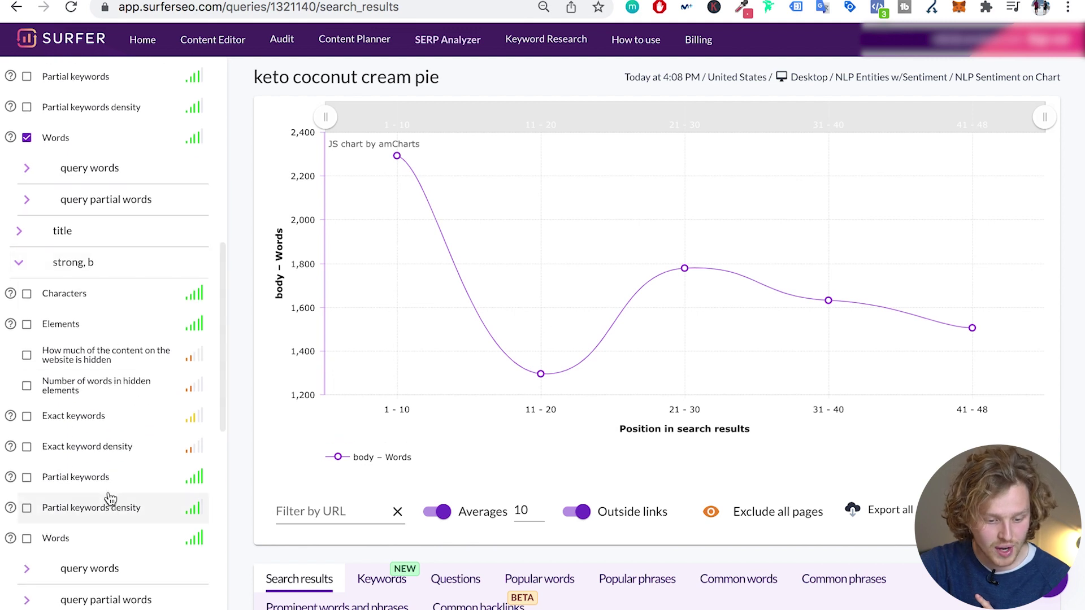
pyautogui.click(109, 418)
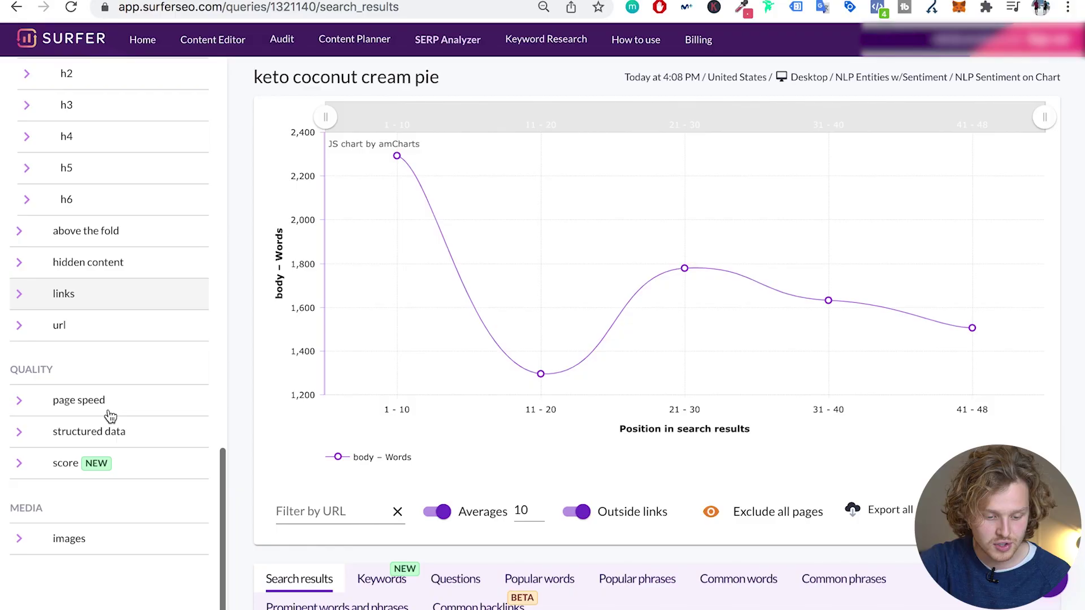
pyautogui.scroll(15, 110, 416)
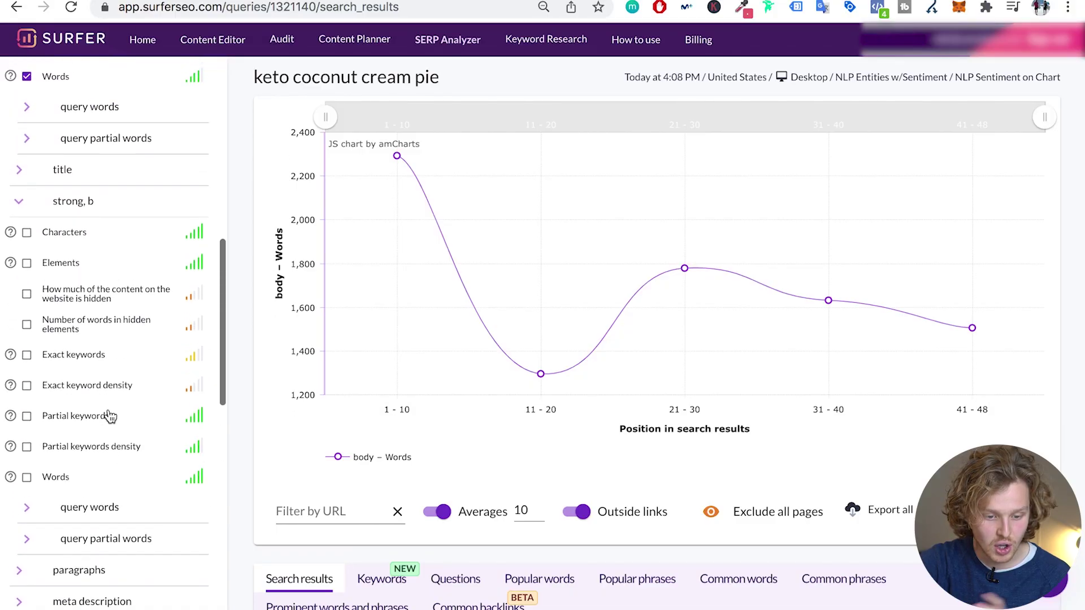
pyautogui.scroll(6, 110, 417)
pyautogui.scroll(-4, 109, 416)
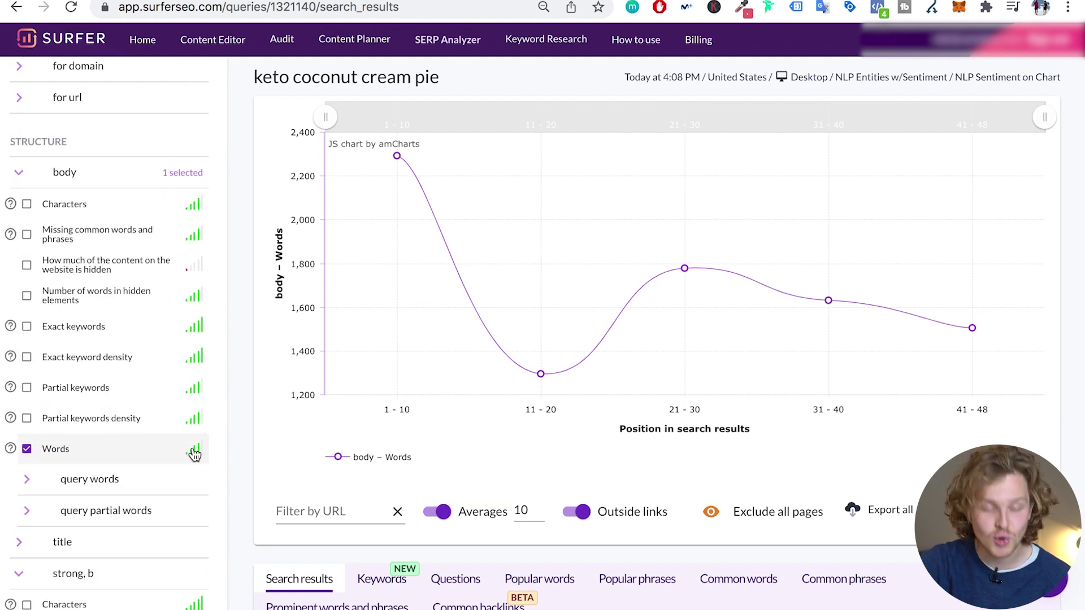
pyautogui.moveTo(194, 453)
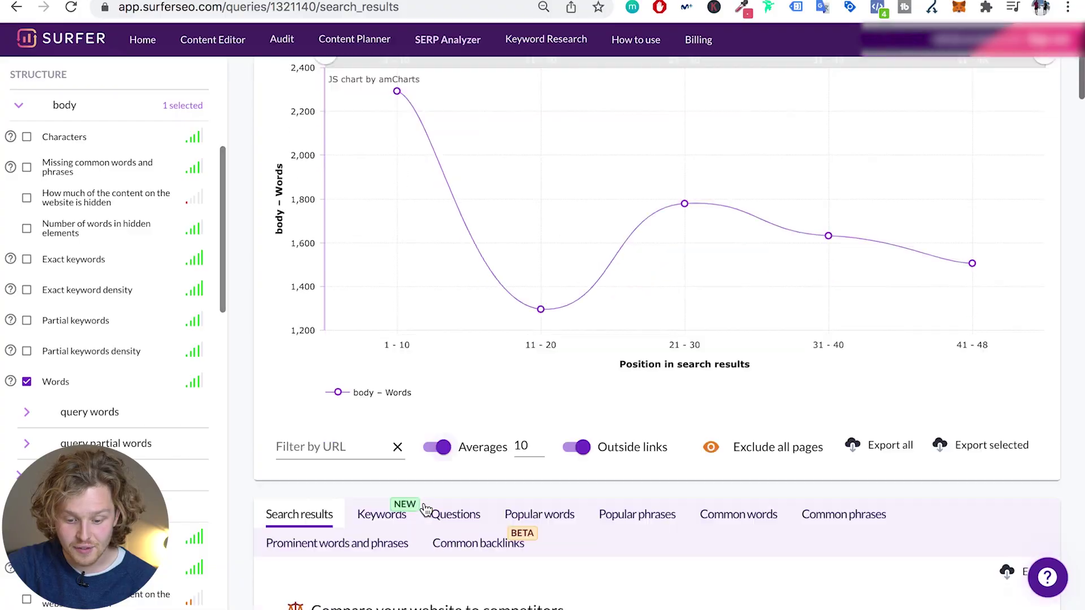
# Scroll the report to the body Words chart averaged across positions 1–10 to 41–48
pyautogui.scroll(-6, 570, 308)
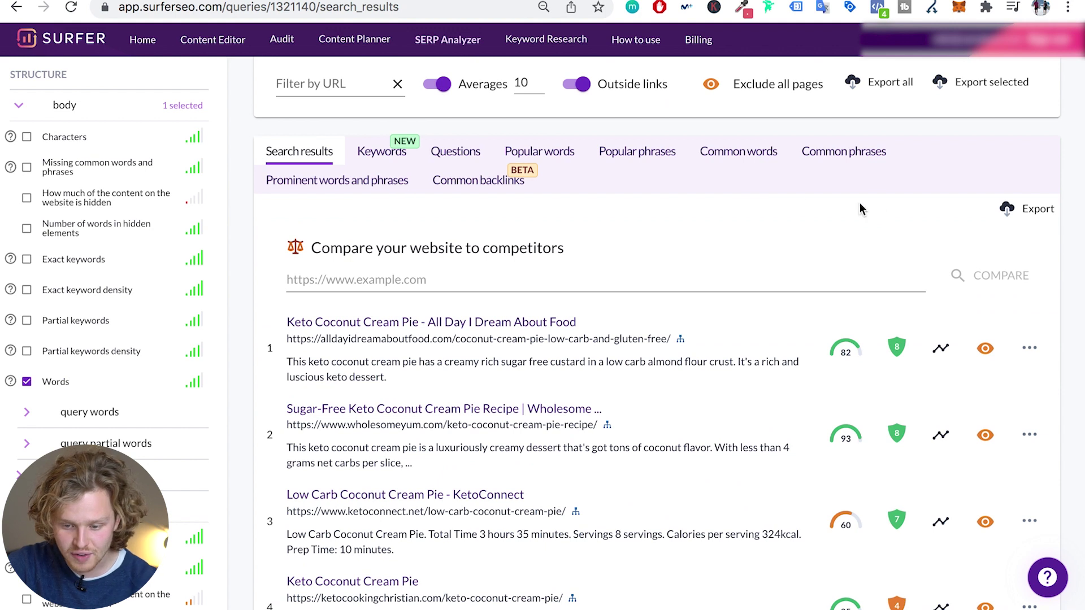
pyautogui.scroll(-1, 392, 197)
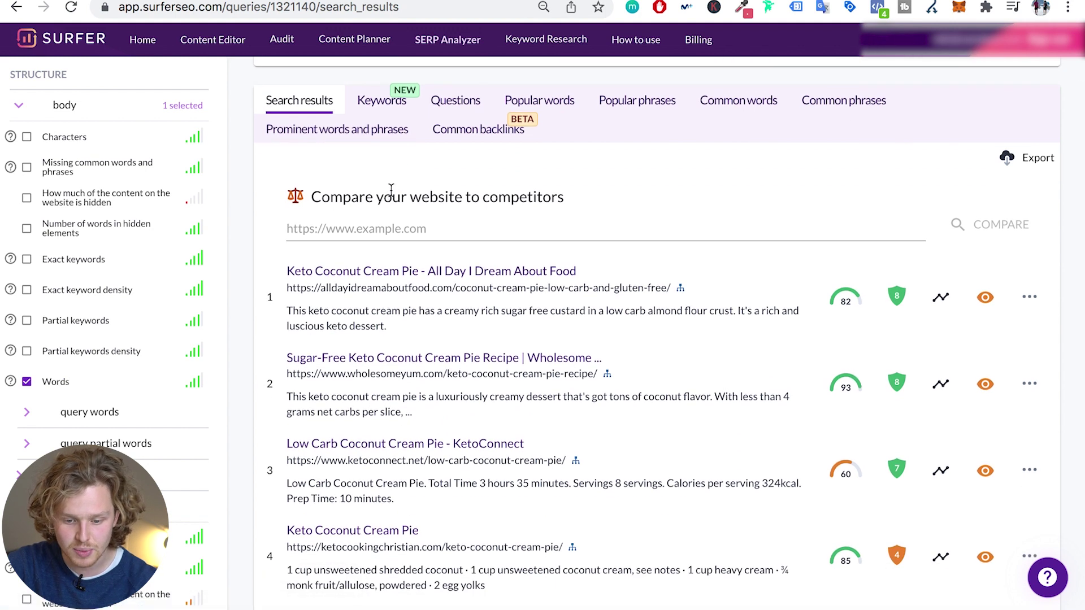
pyautogui.scroll(-1, 395, 201)
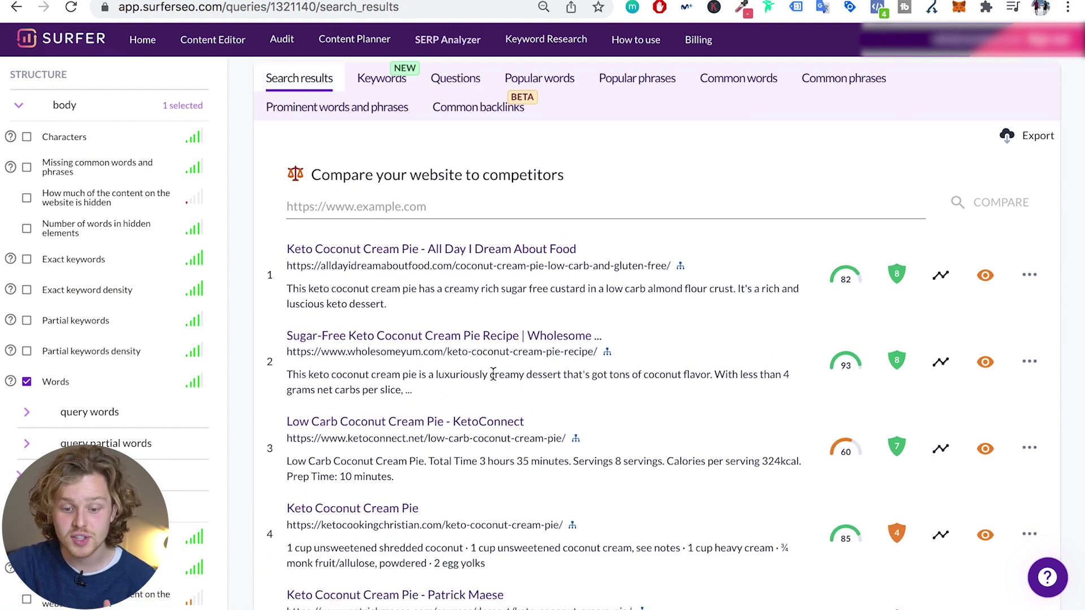
pyautogui.scroll(-1, 493, 374)
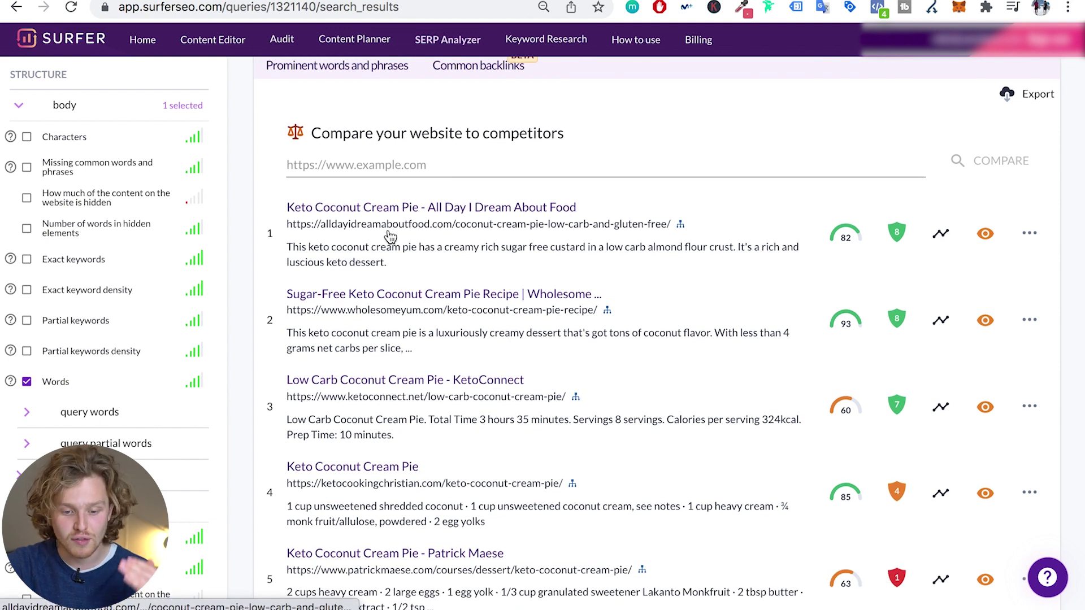
pyautogui.scroll(-1, 387, 237)
pyautogui.scroll(-3, 294, 283)
pyautogui.scroll(3, 299, 305)
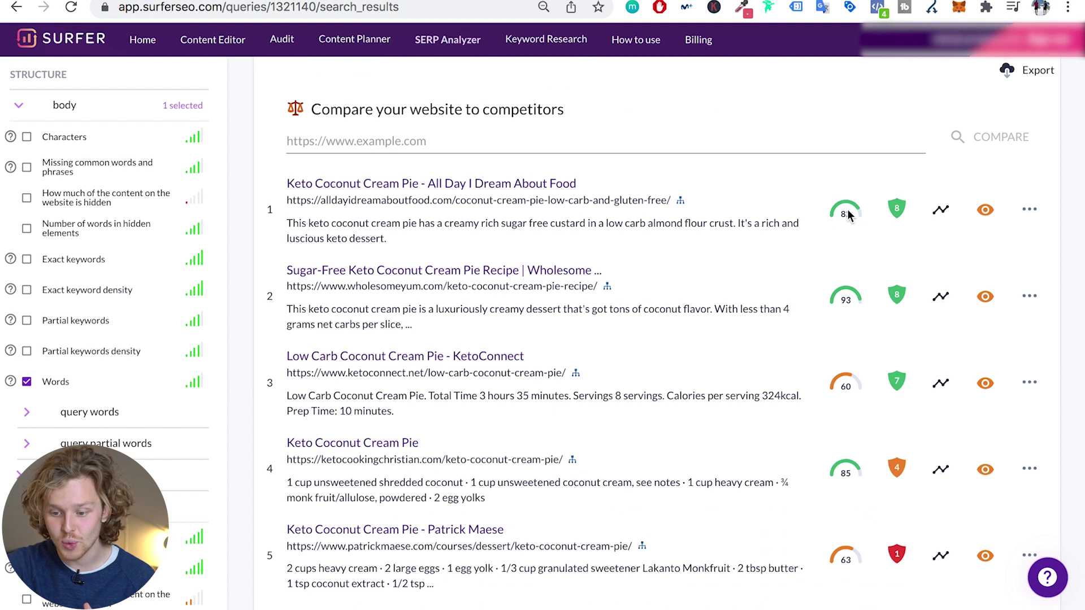
pyautogui.moveTo(847, 215)
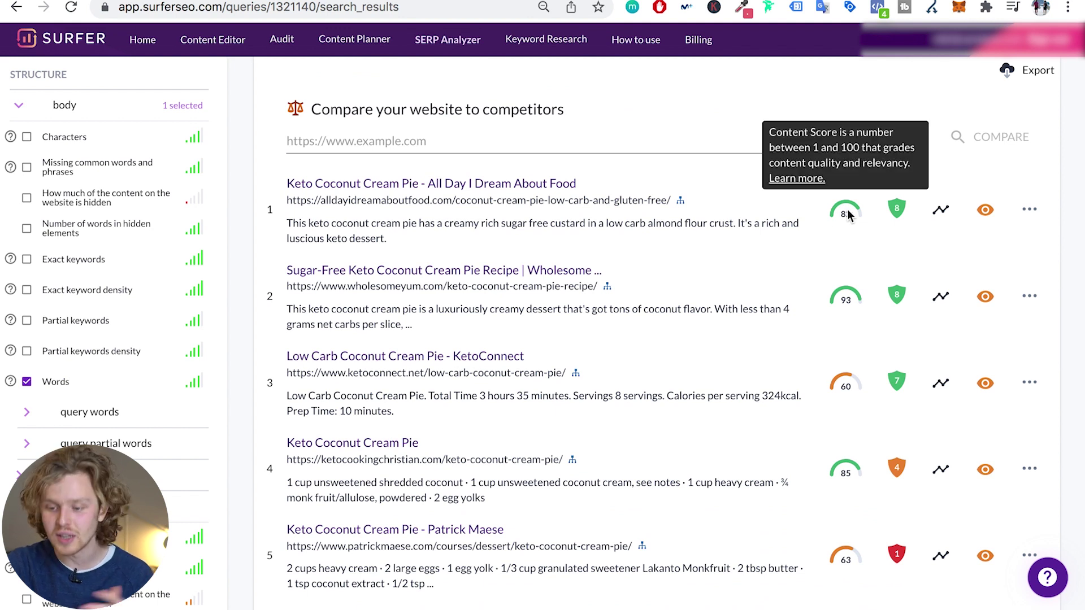
pyautogui.moveTo(898, 215)
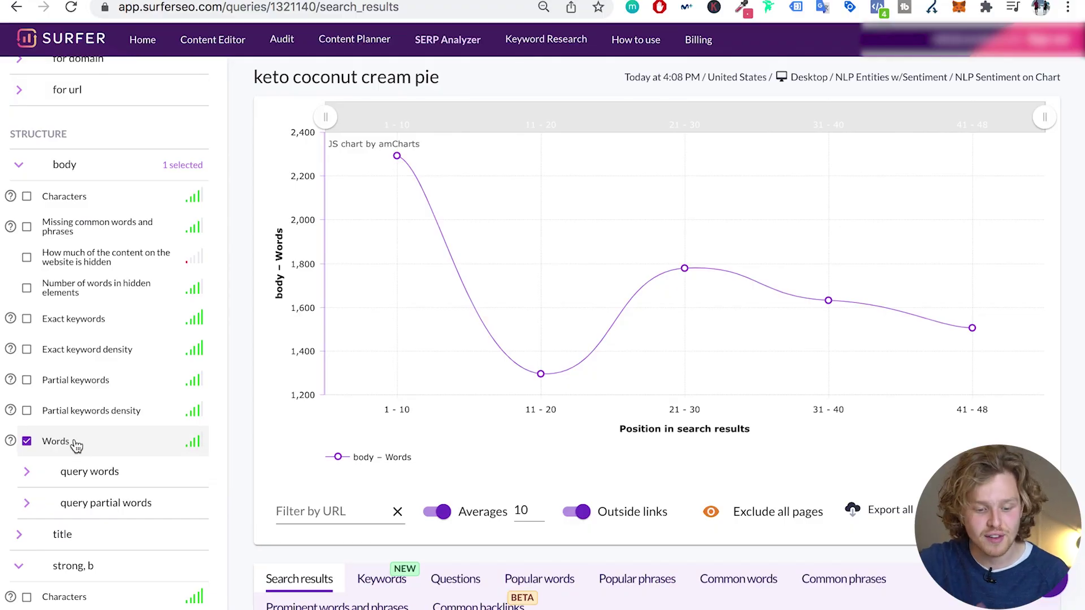
pyautogui.scroll(-1, 181, 459)
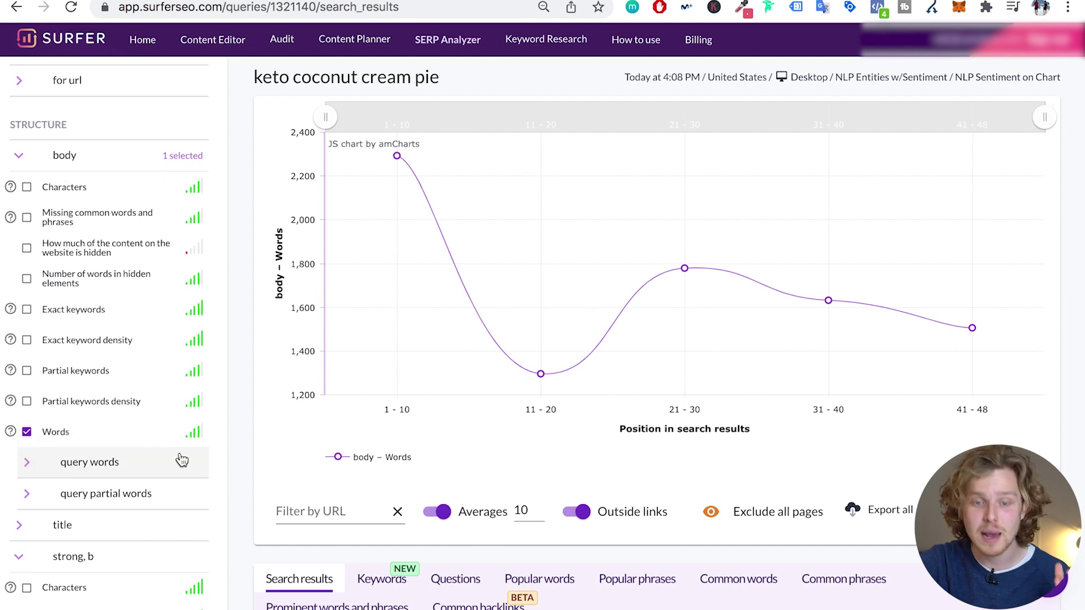
pyautogui.scroll(-5, 182, 459)
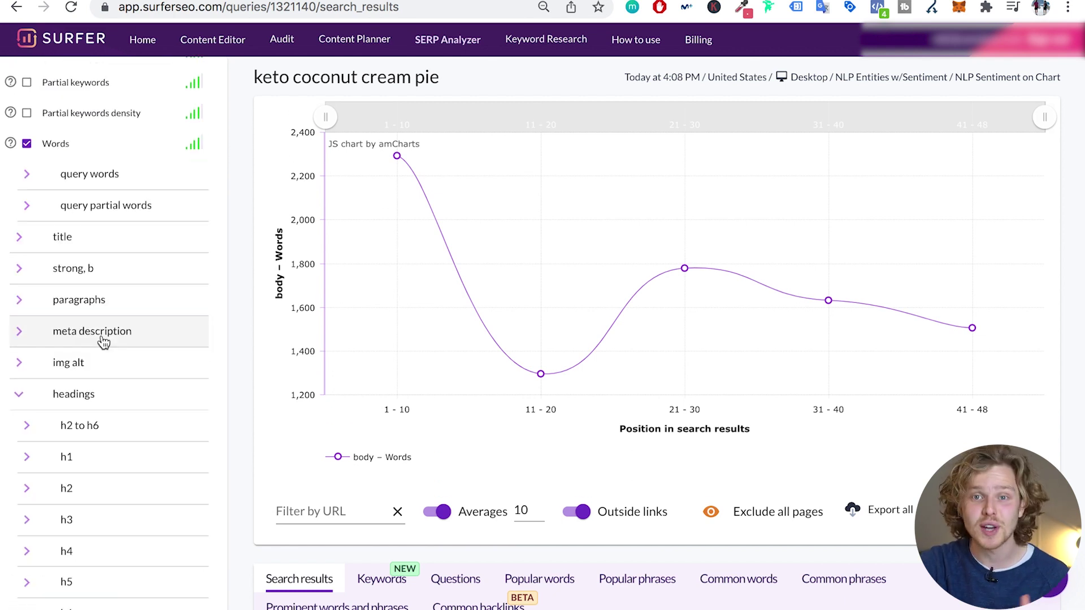
pyautogui.scroll(-1, 104, 342)
pyautogui.click(101, 346)
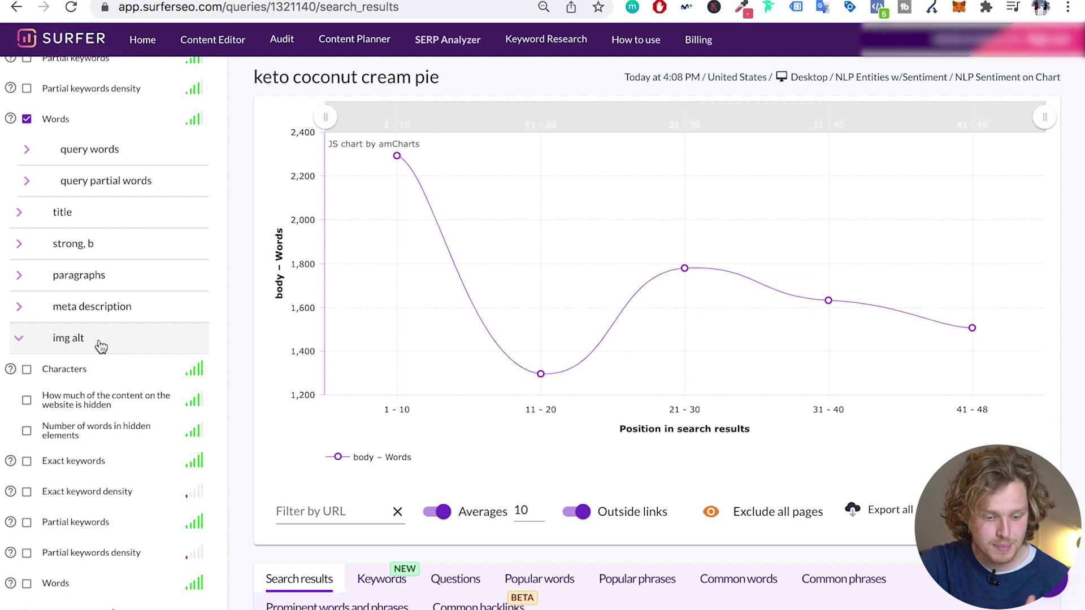
pyautogui.scroll(-1, 101, 345)
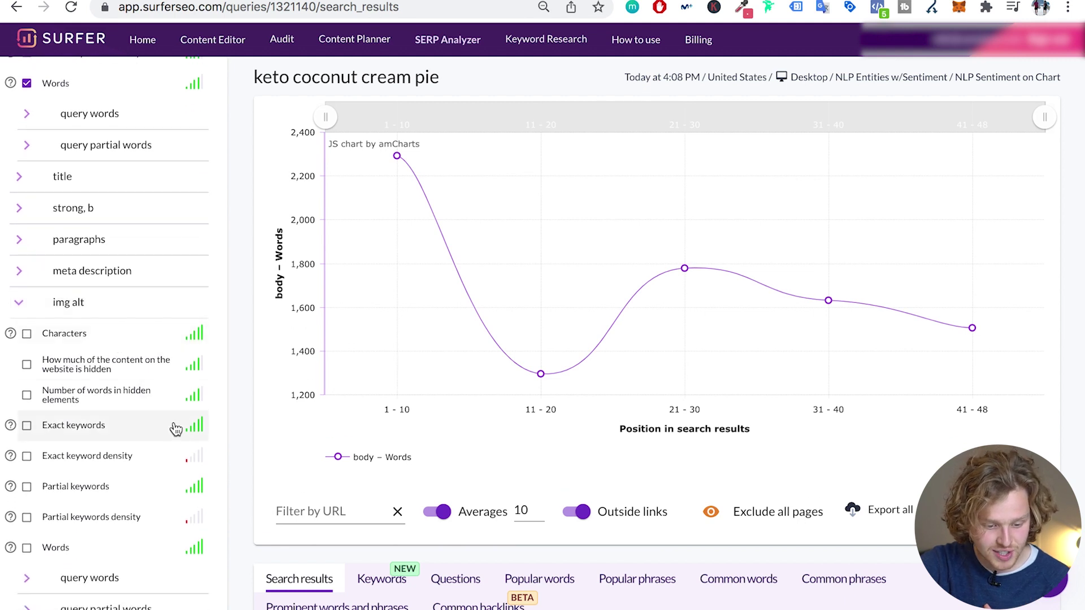
pyautogui.moveTo(198, 434)
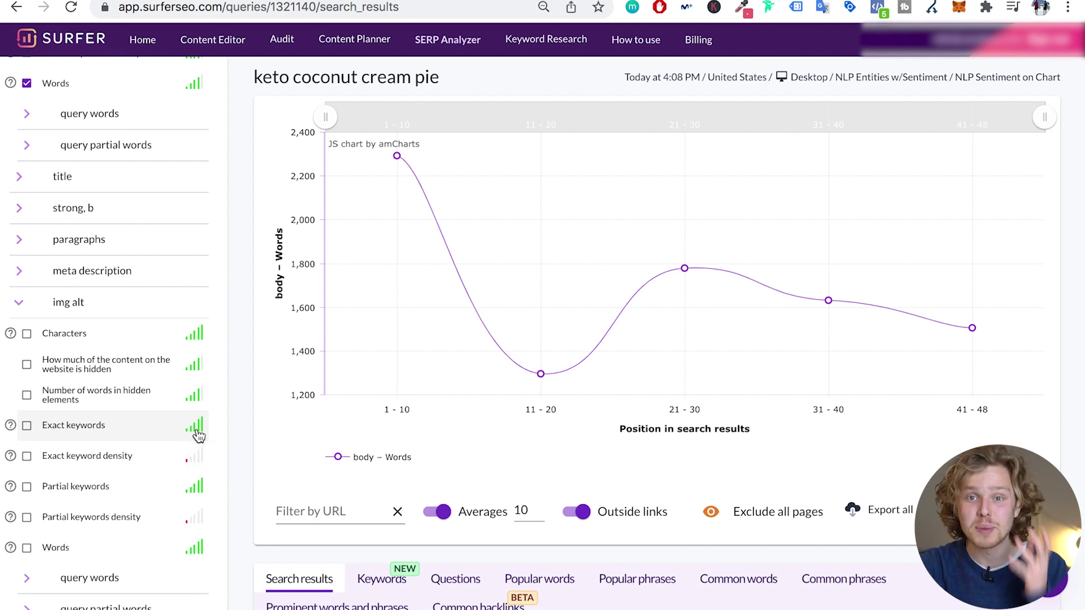
pyautogui.click(107, 427)
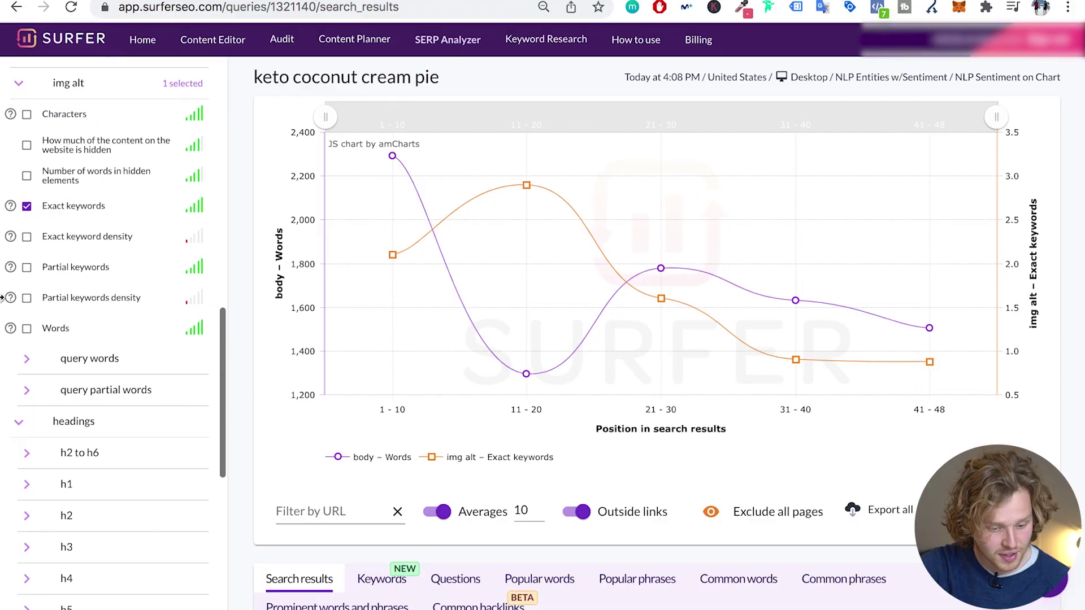
pyautogui.scroll(-4, 2, 297)
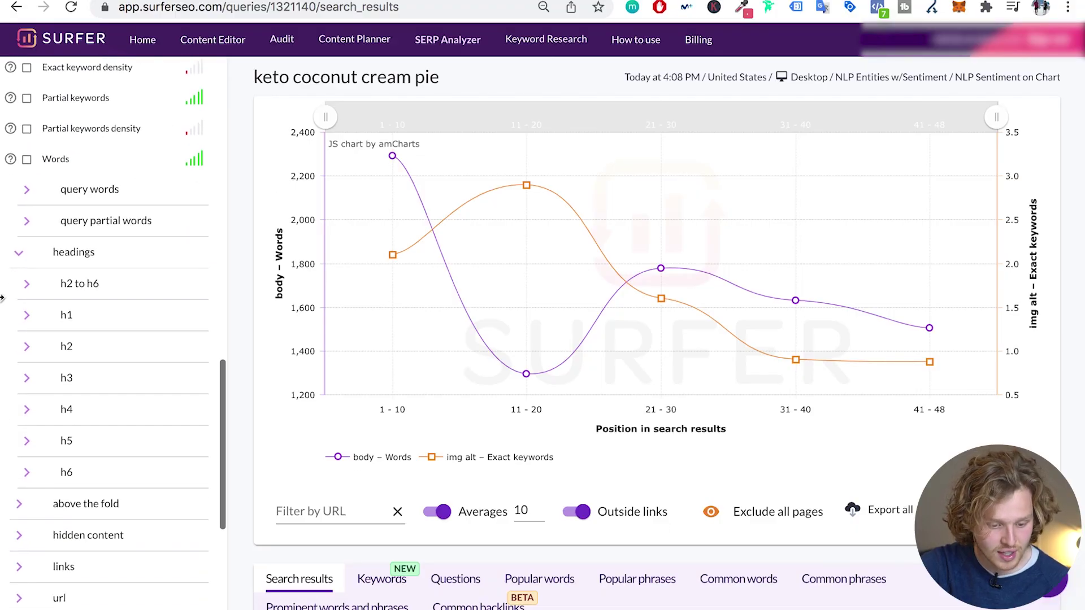
pyautogui.click(66, 346)
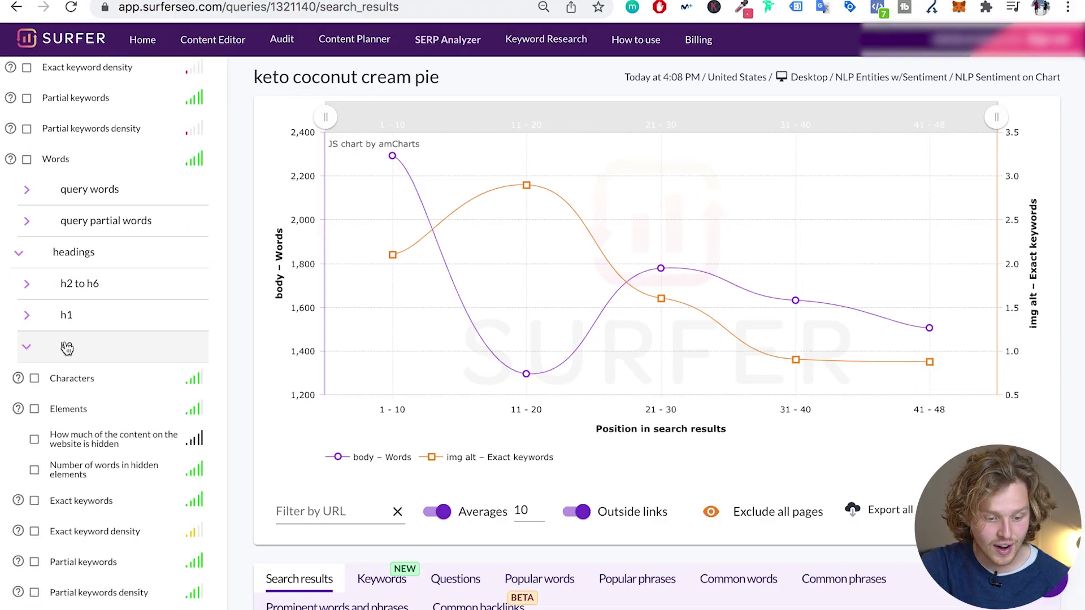
pyautogui.scroll(-2, 65, 344)
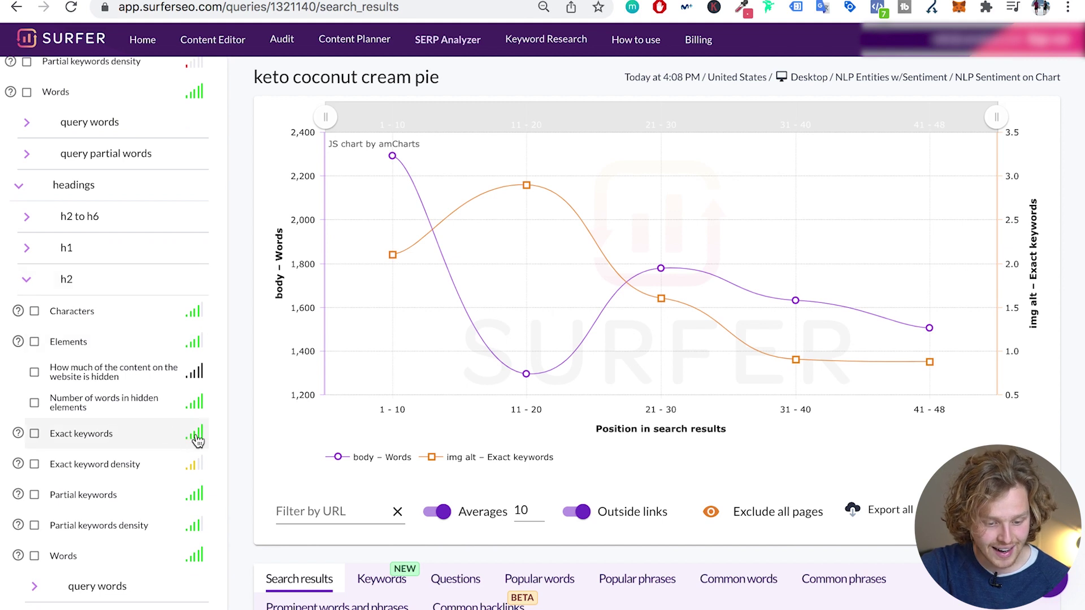
pyautogui.moveTo(198, 440)
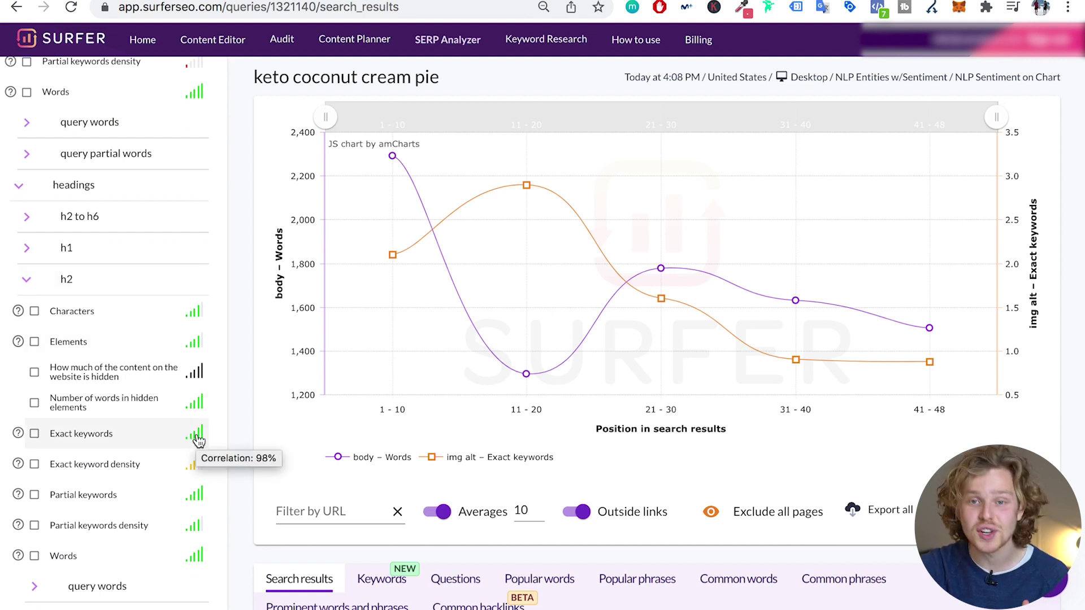
pyautogui.click(102, 434)
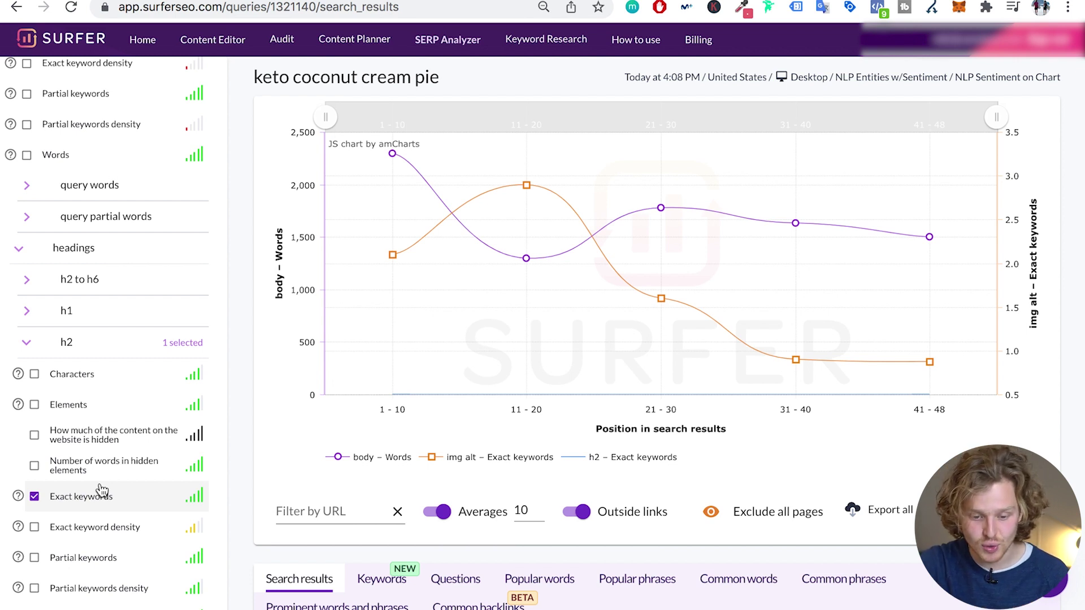
pyautogui.scroll(10, 108, 418)
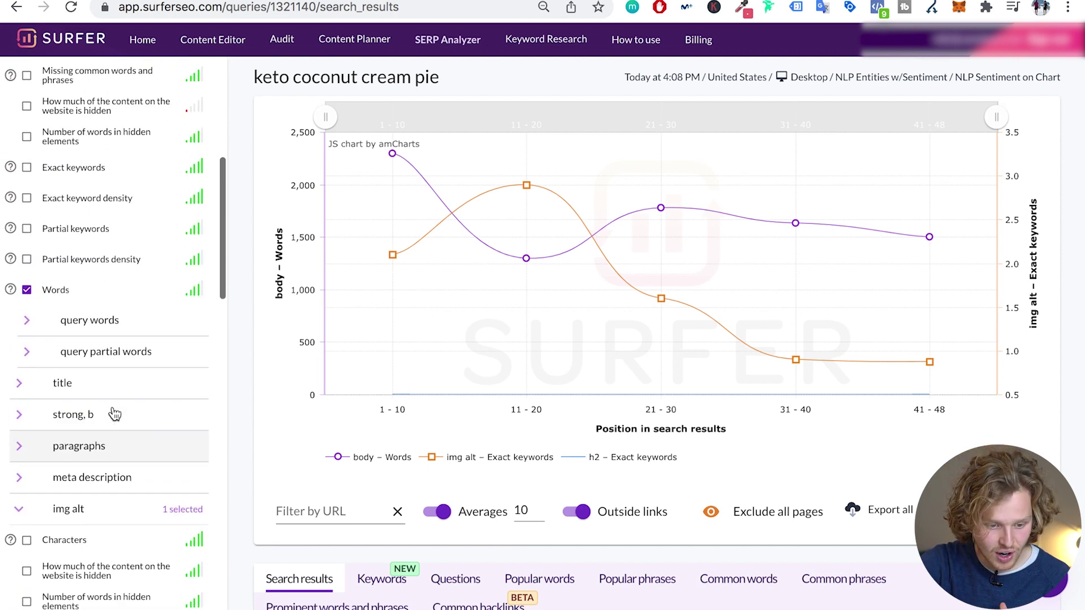
pyautogui.click(60, 309)
pyautogui.scroll(-4, 169, 482)
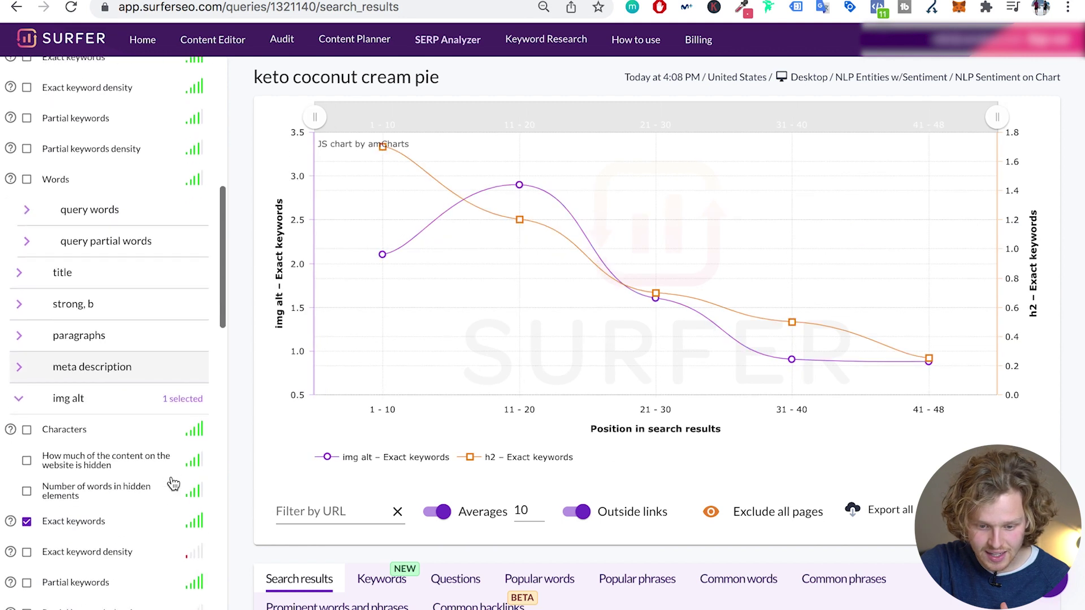
pyautogui.scroll(-3, 145, 455)
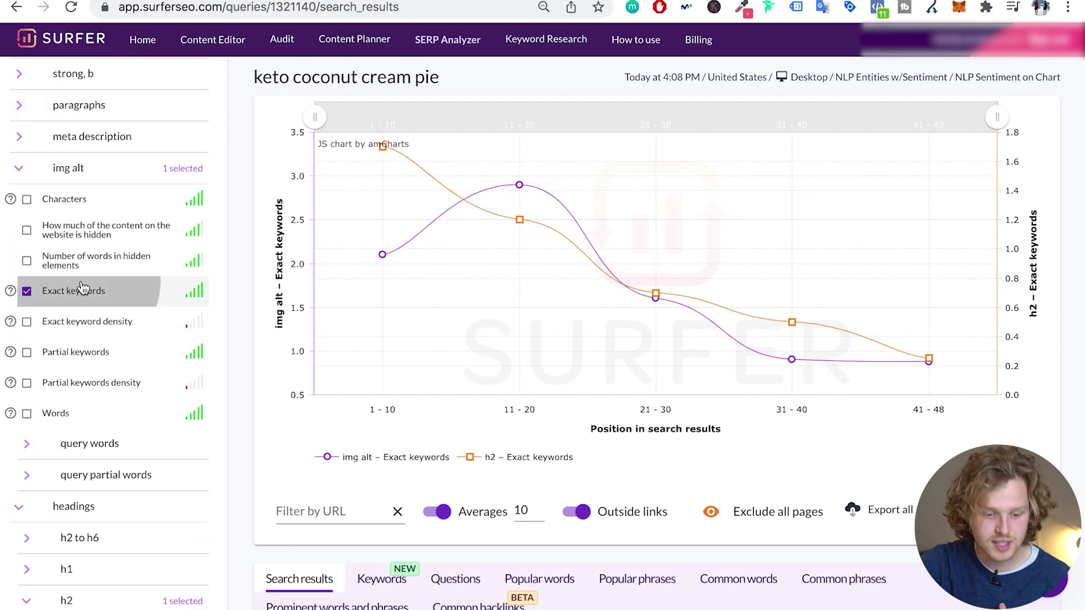
pyautogui.click(82, 289)
pyautogui.scroll(-1, 140, 370)
pyautogui.scroll(-5, 140, 370)
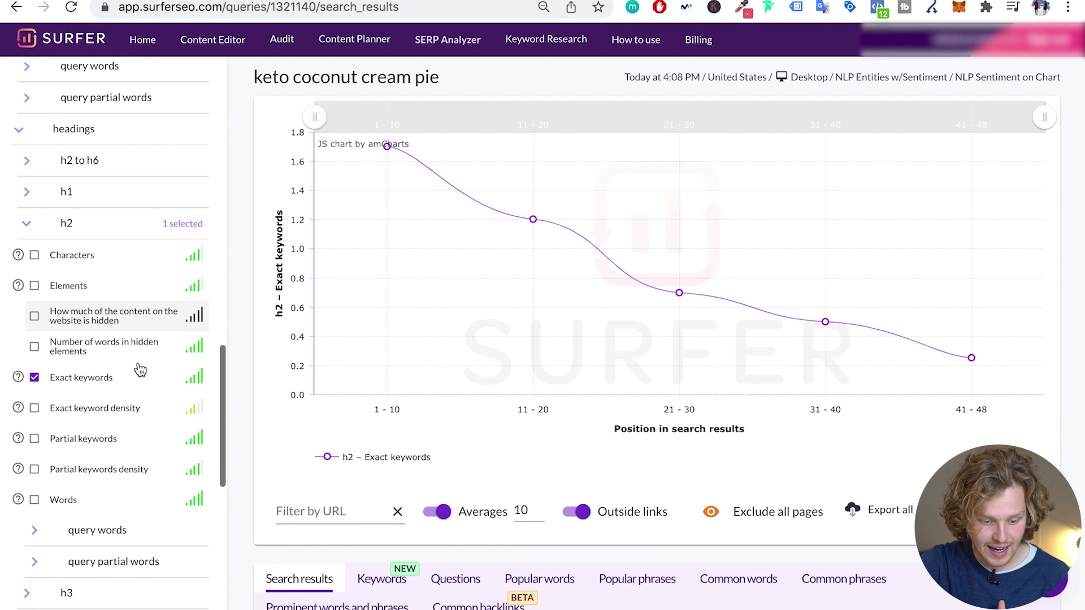
pyautogui.moveTo(387, 153)
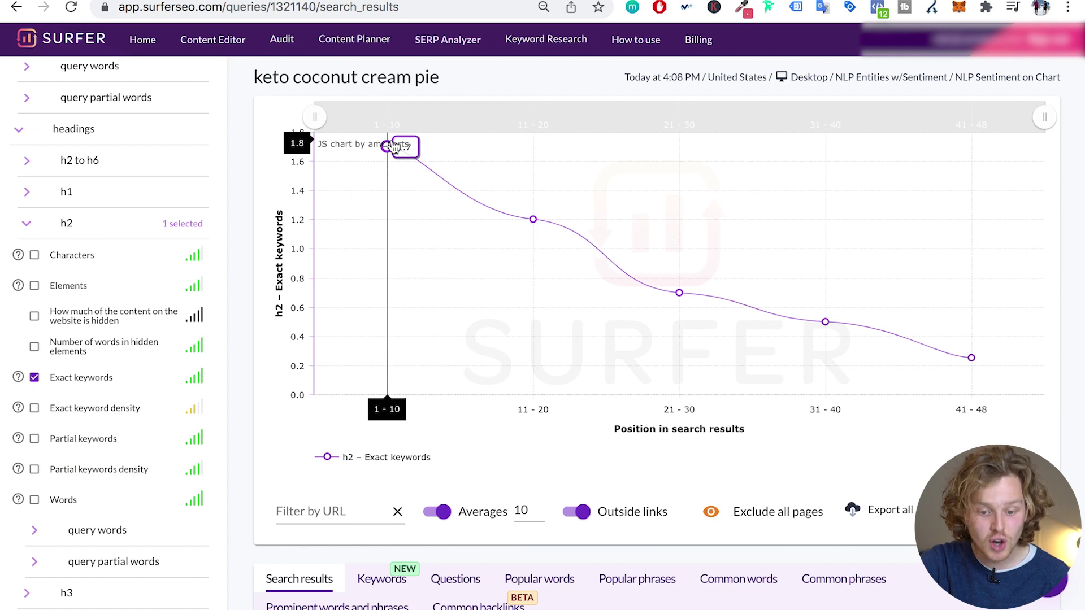
pyautogui.moveTo(15, 378)
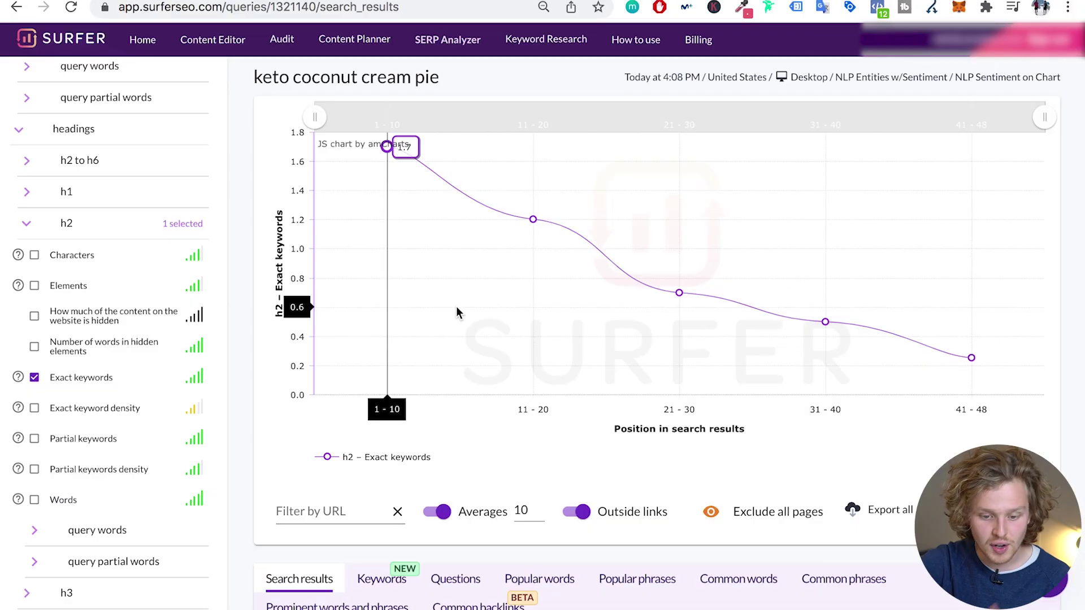
pyautogui.click(34, 377)
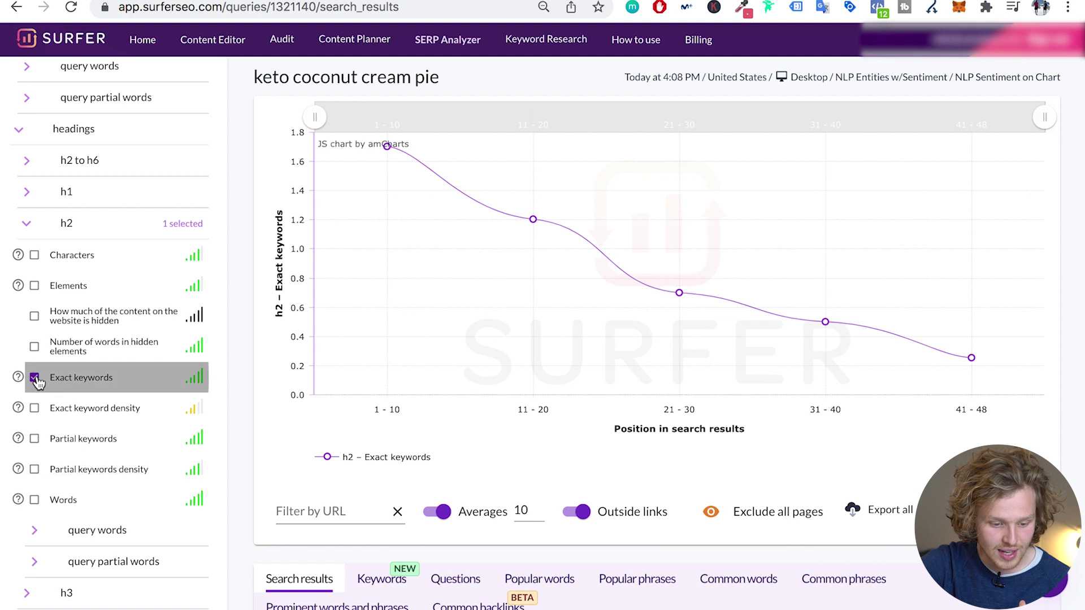
pyautogui.scroll(7, 37, 382)
pyautogui.scroll(8, 37, 383)
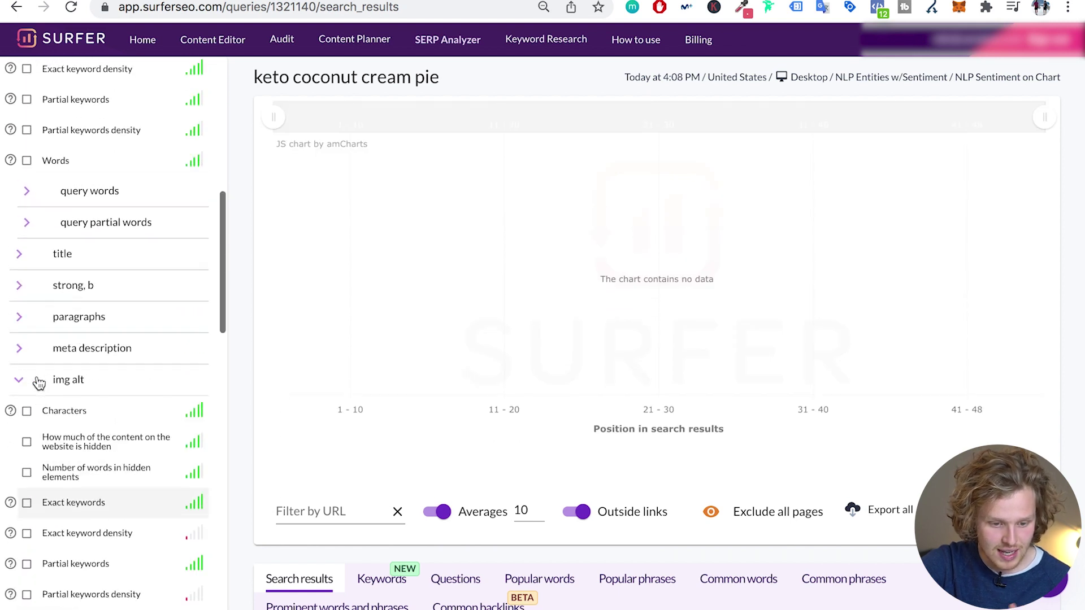
pyautogui.click(35, 459)
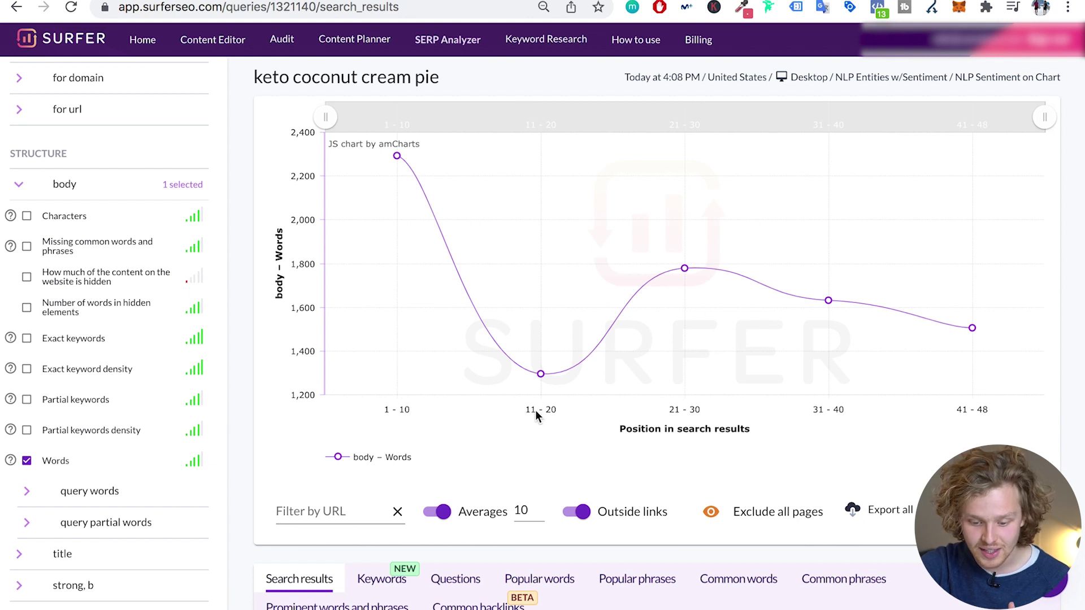
# Turn off Averages, narrow the chart to positions 1–10, and exclude all pages
pyautogui.click(439, 513)
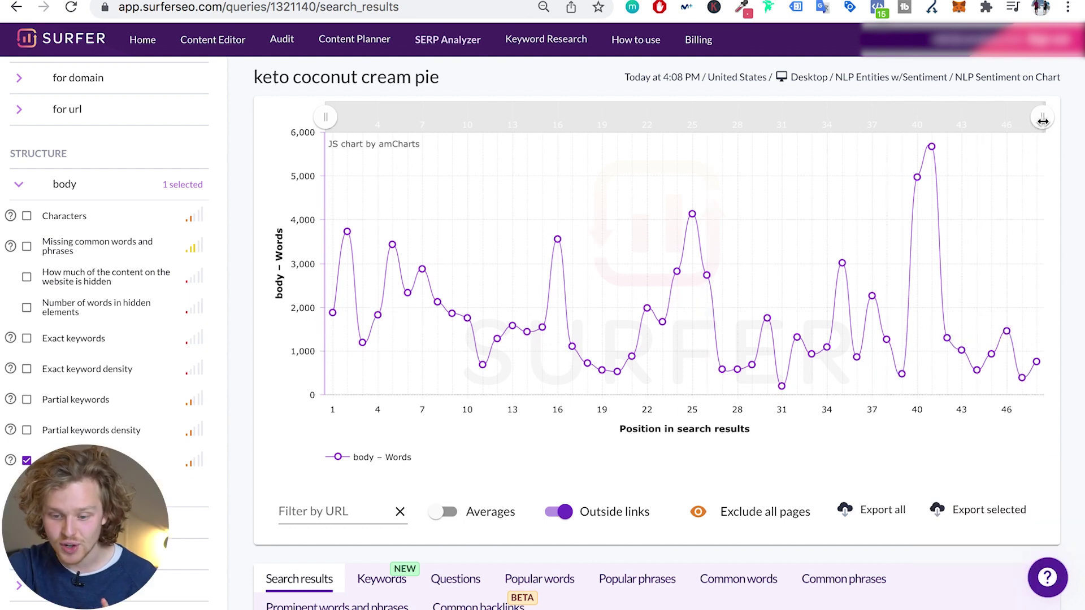
pyautogui.moveTo(1021, 123); pyautogui.dragTo(474, 120)
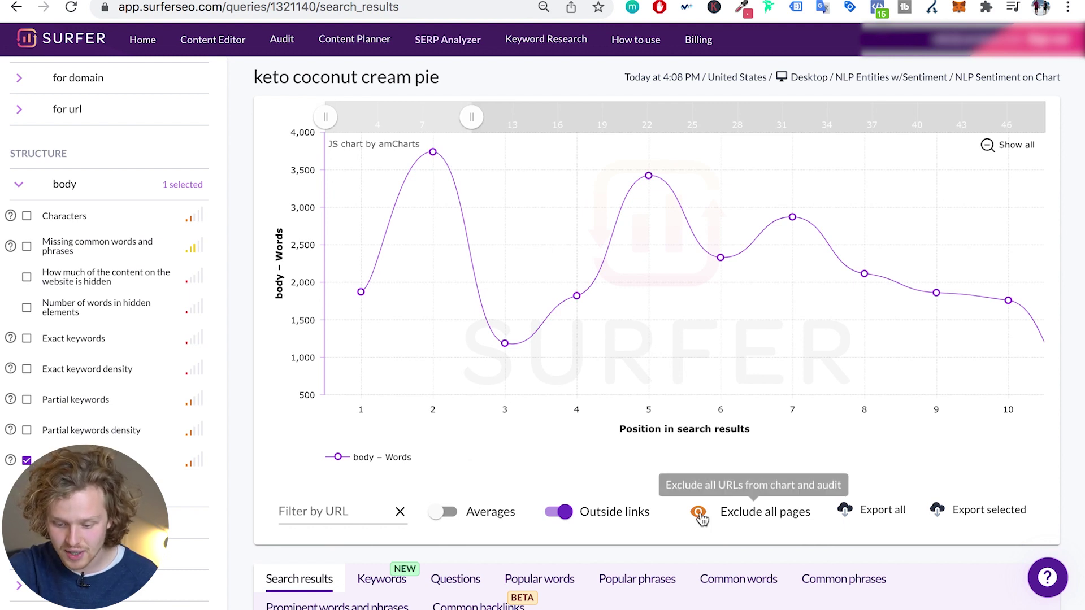
pyautogui.click(699, 513)
pyautogui.scroll(-8, 701, 515)
pyautogui.scroll(-1, 701, 513)
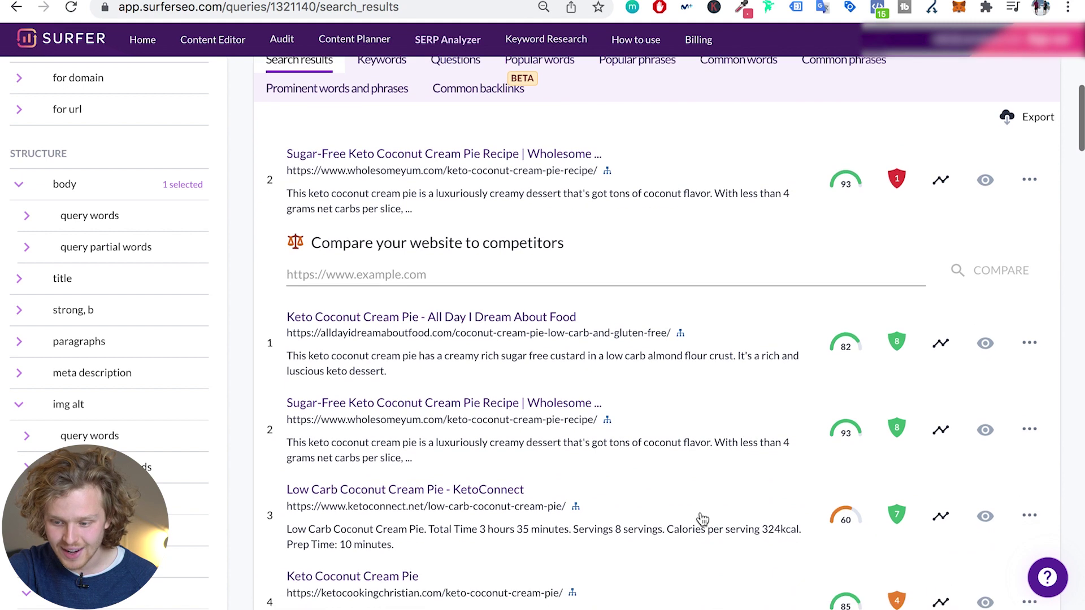
# Plot the wholesomeyum result and result 4 on the chart, then select the Compare URL field
pyautogui.click(989, 184)
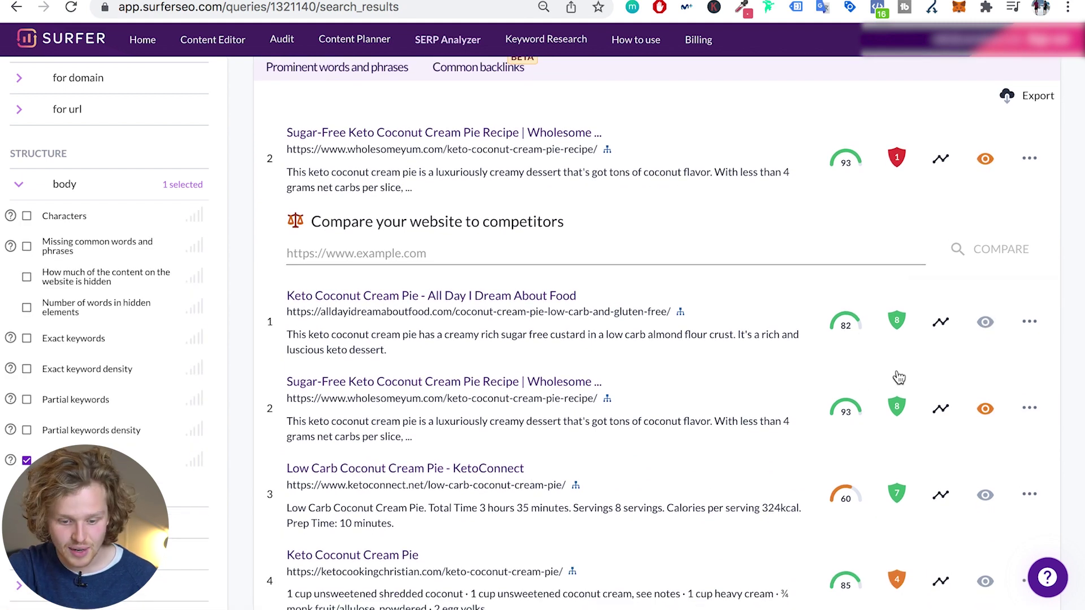
pyautogui.scroll(-5, 904, 350)
pyautogui.click(984, 368)
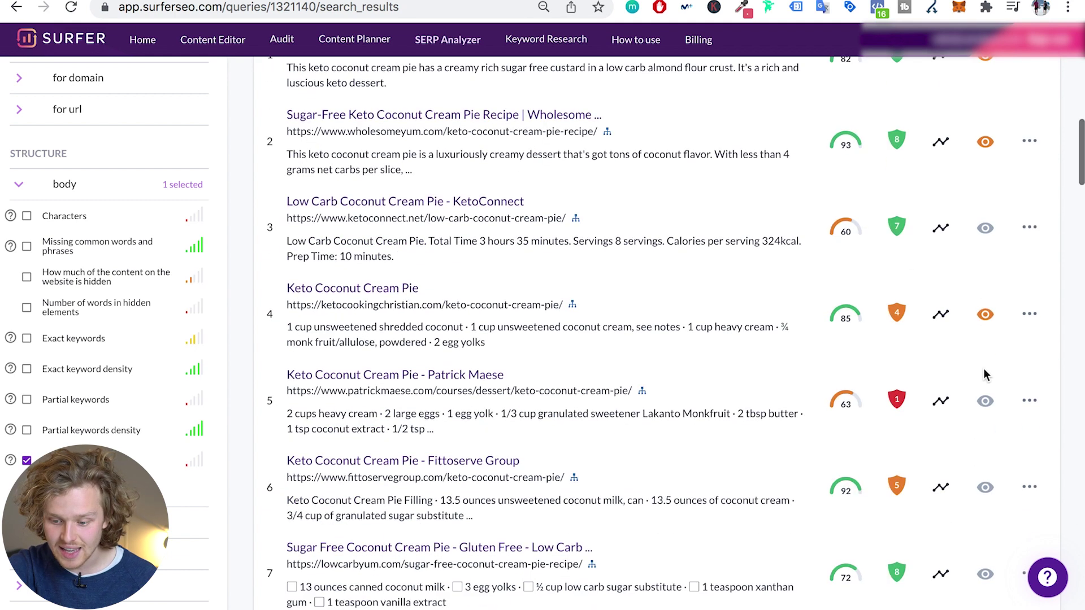
pyautogui.scroll(-1, 986, 395)
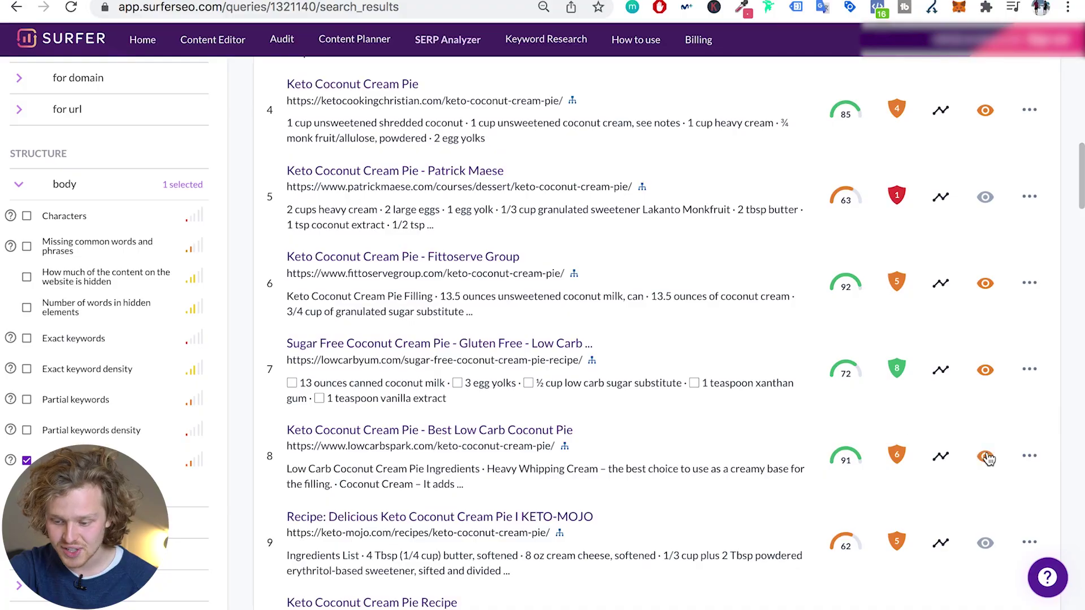
pyautogui.scroll(10, 988, 459)
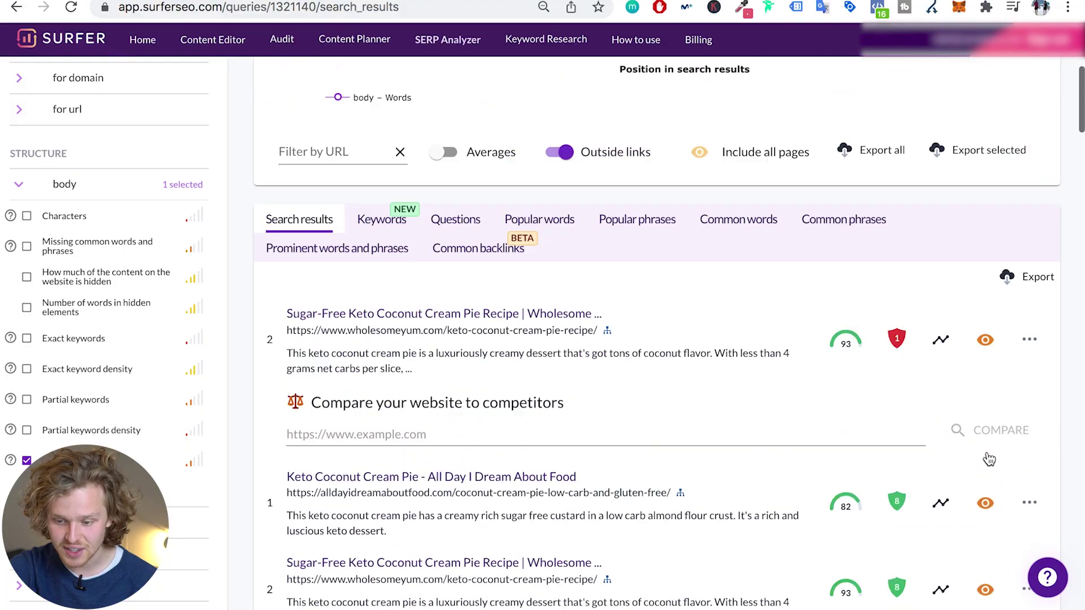
pyautogui.scroll(2, 987, 459)
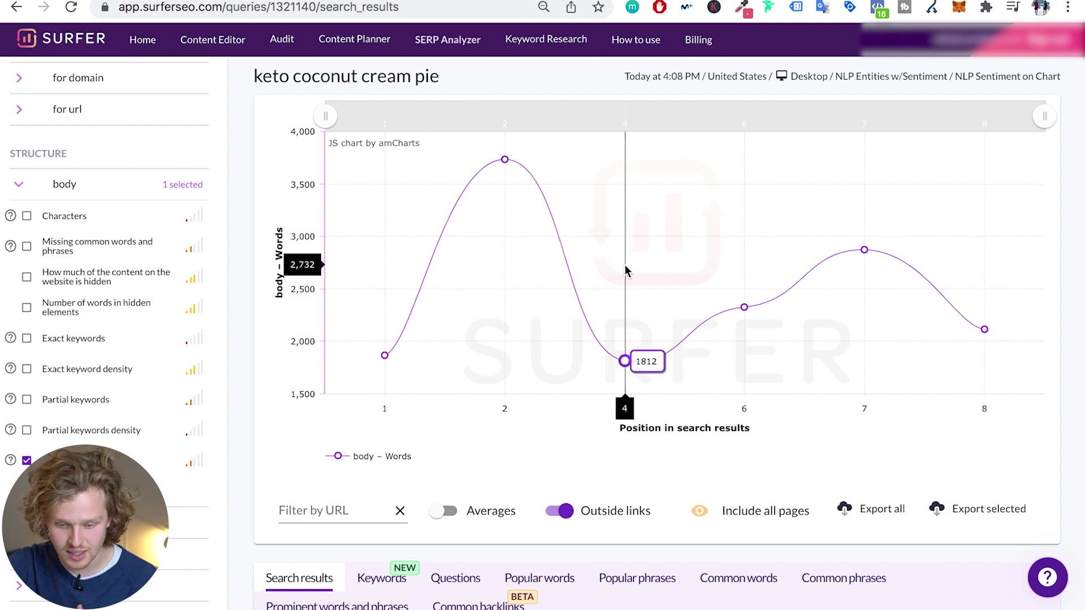
pyautogui.scroll(-8, 624, 265)
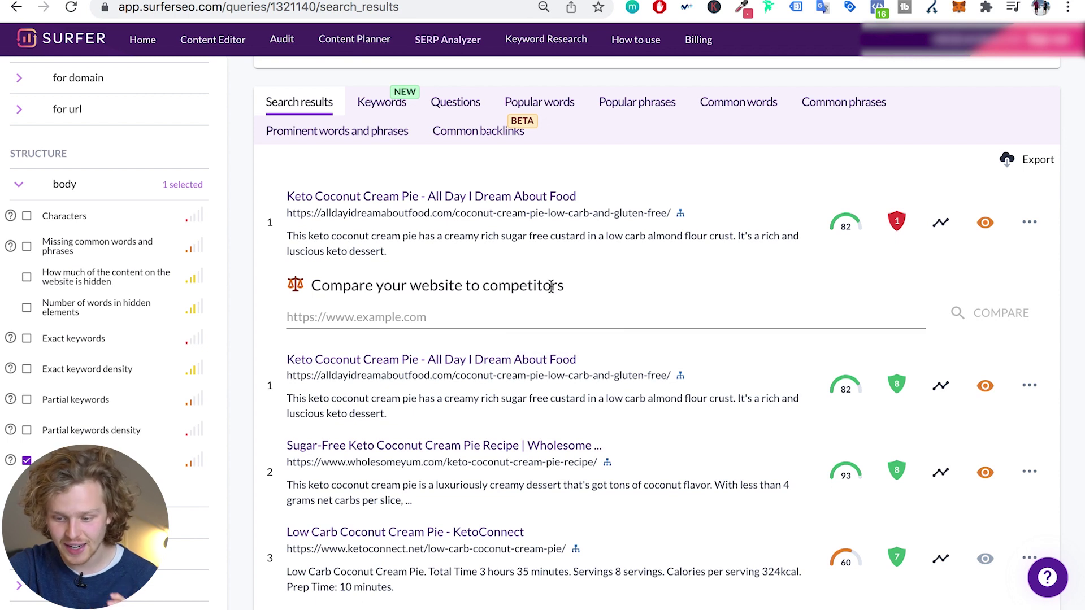
pyautogui.click(522, 315)
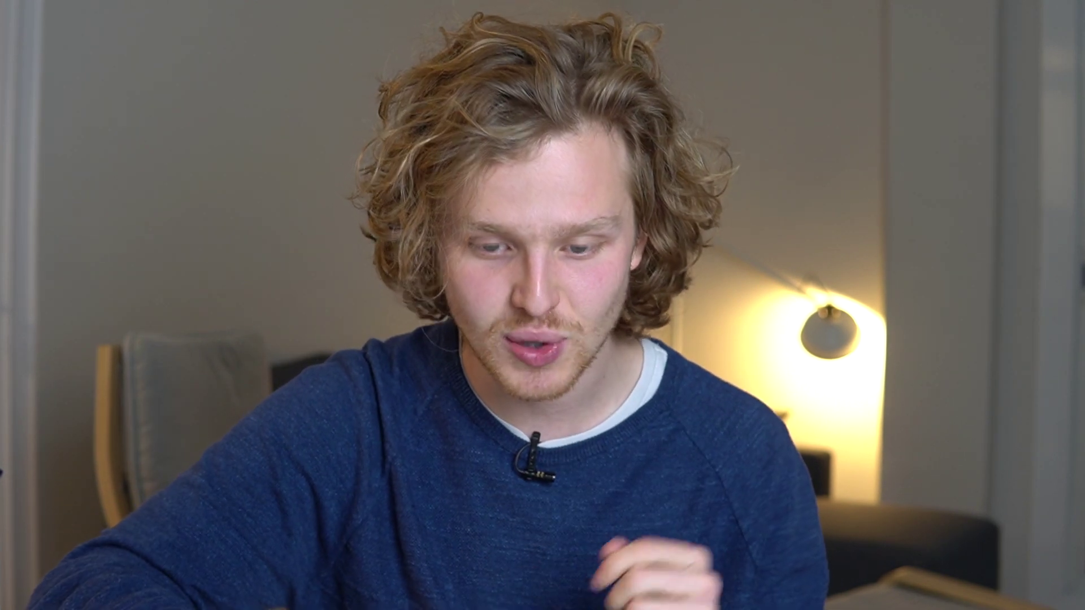
# Paste the HealthFit article URL into the Compare field and run the comparison
pyautogui.click(447, 7)
pyautogui.press('super+c')
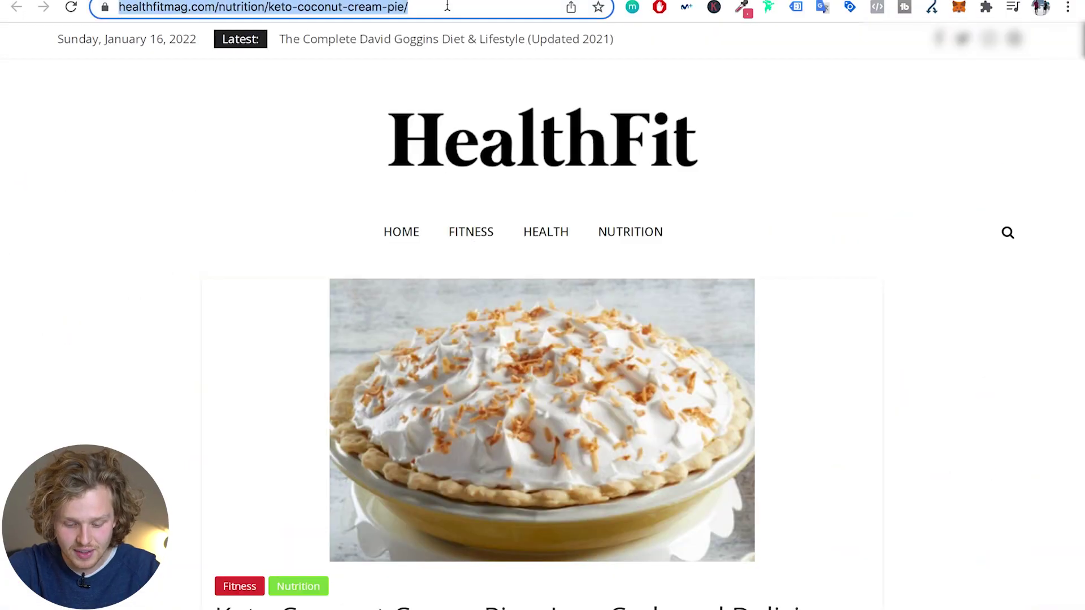
pyautogui.hotkey('ctrl', 'shift', 'Tab')
pyautogui.click(435, 311)
pyautogui.press('super+v')
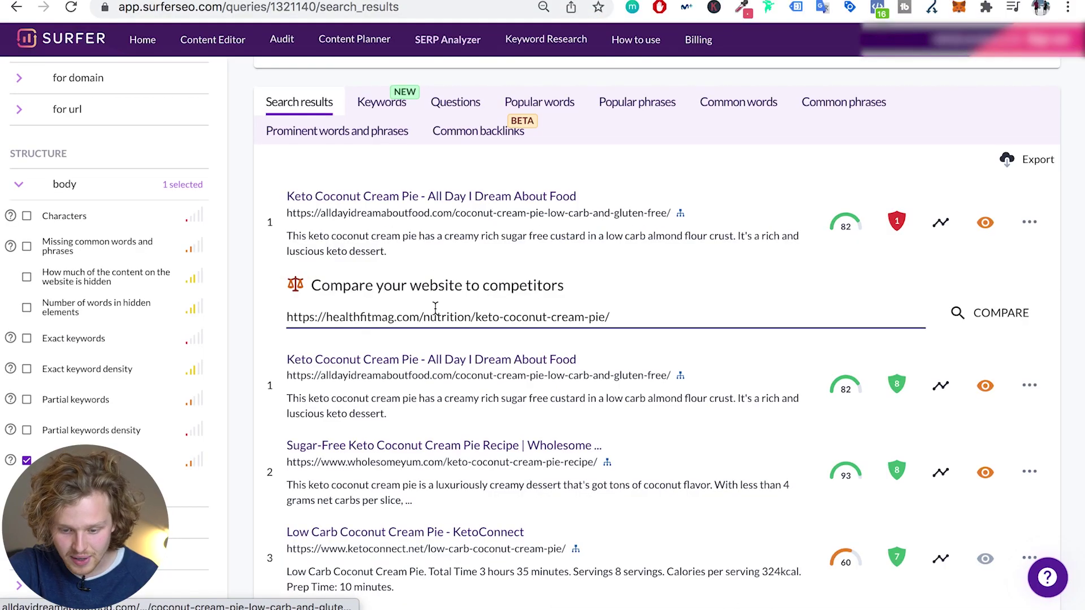
pyautogui.click(1011, 320)
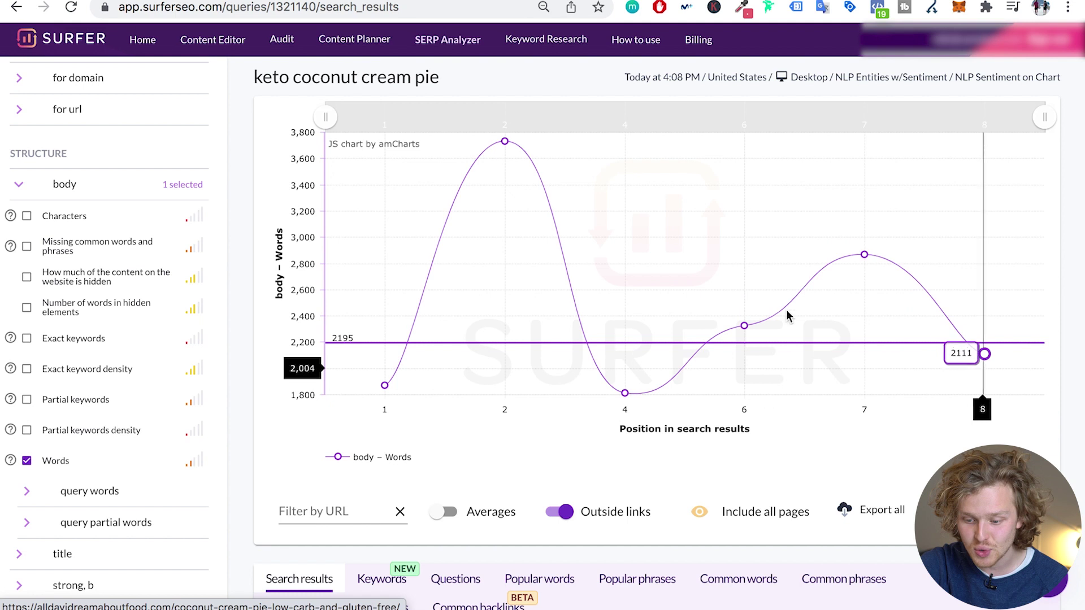
pyautogui.scroll(-8, 413, 370)
pyautogui.scroll(2, 797, 339)
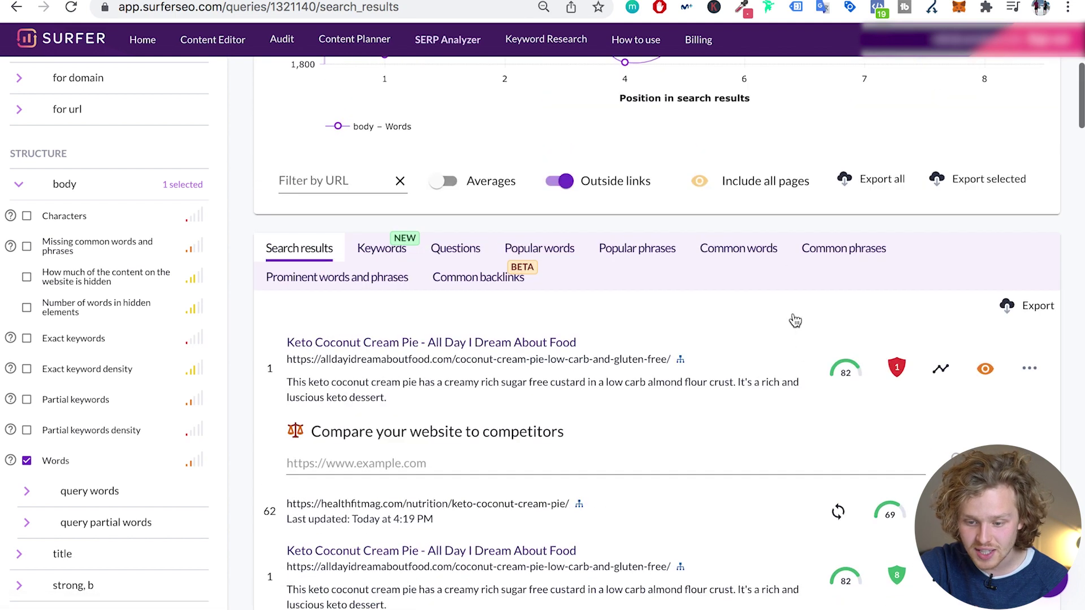
# Switch the chart back to averages in groups of 10 and review the results
pyautogui.scroll(6, 593, 316)
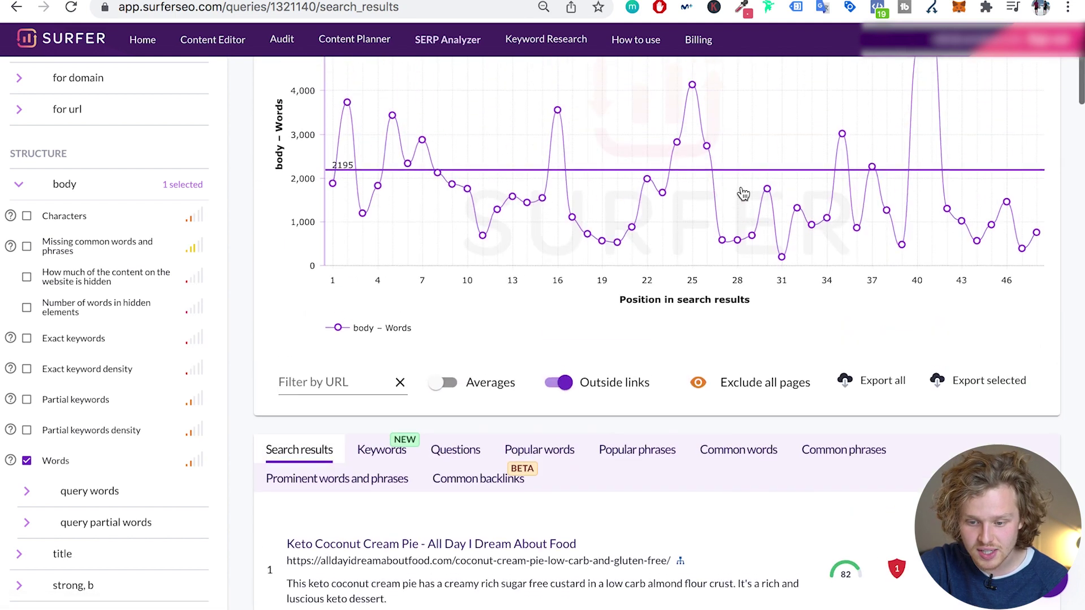
pyautogui.click(442, 436)
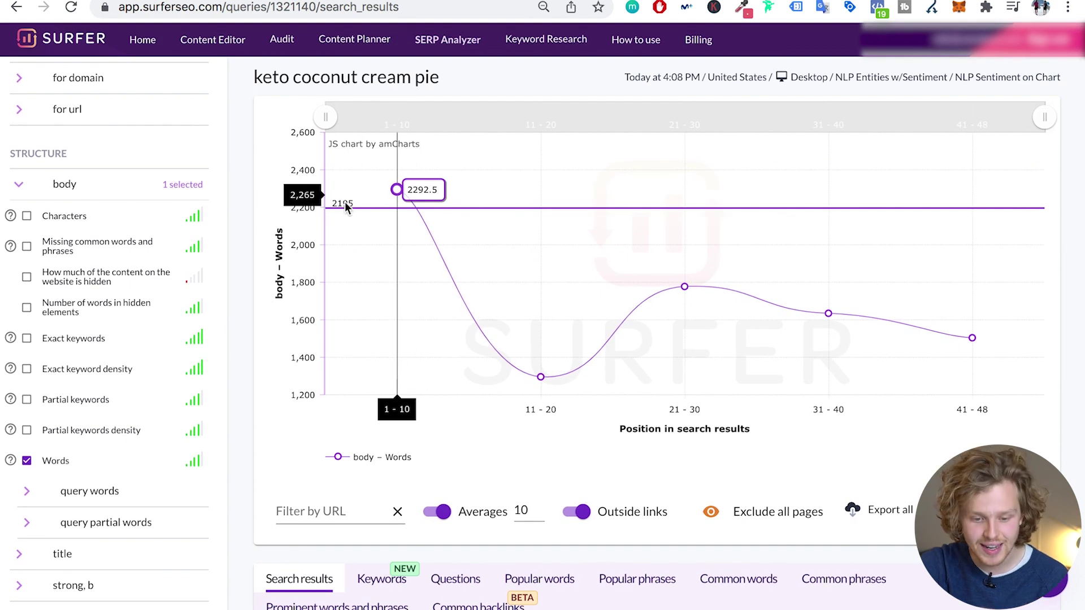
pyautogui.scroll(-2, 340, 209)
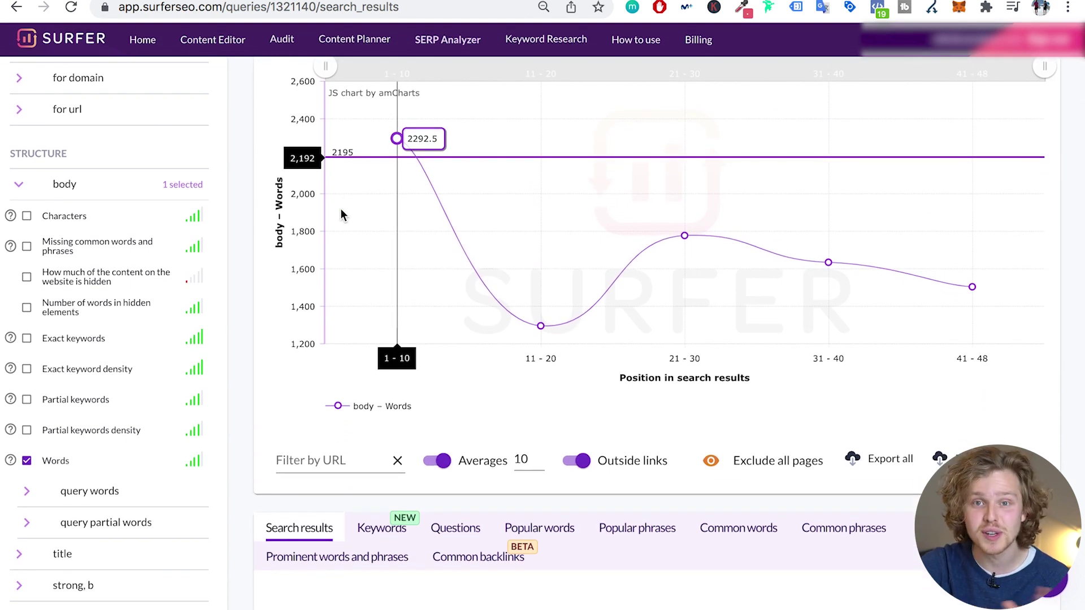
pyautogui.scroll(-5, 340, 210)
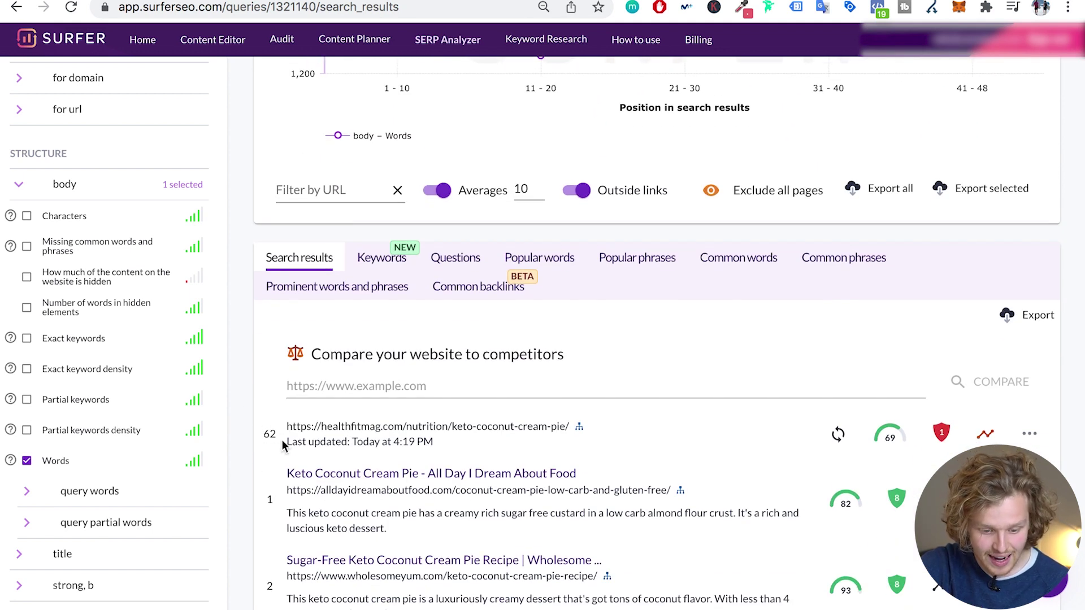
pyautogui.scroll(1, 282, 444)
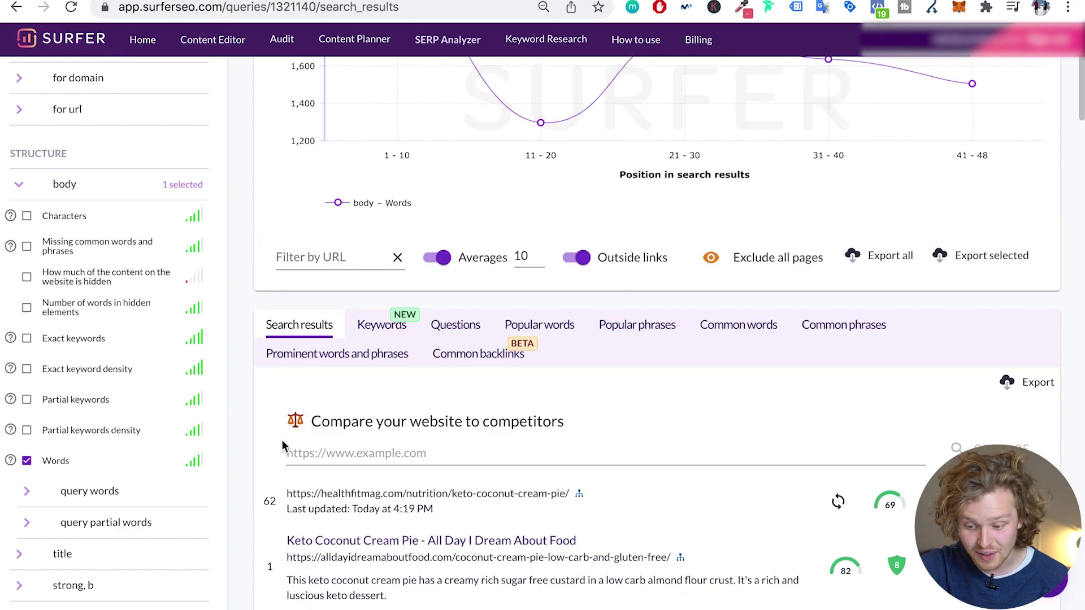
pyautogui.scroll(4, 282, 439)
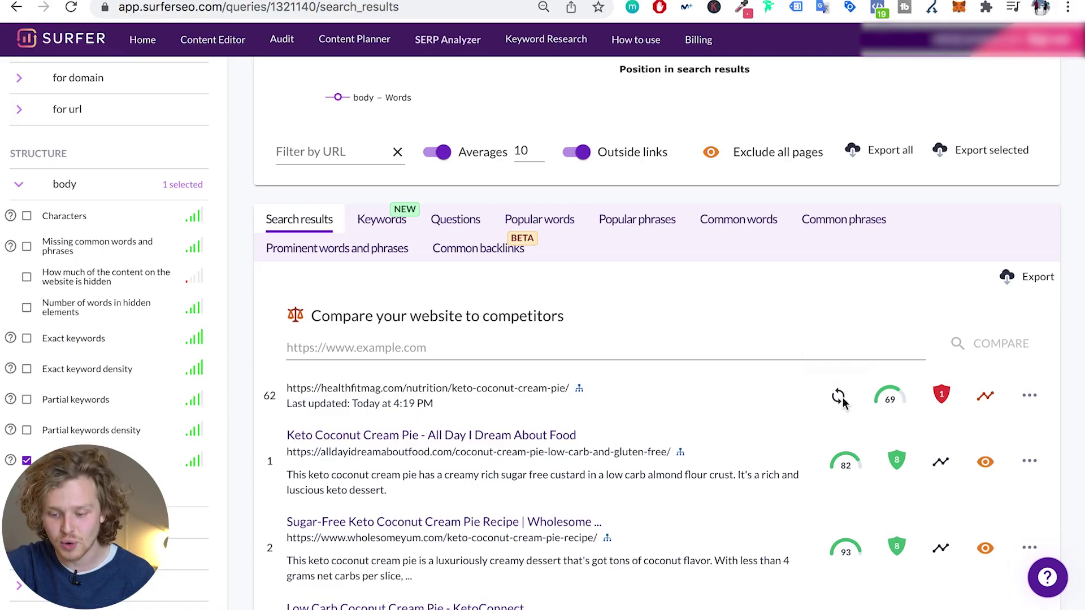
pyautogui.scroll(4, 842, 398)
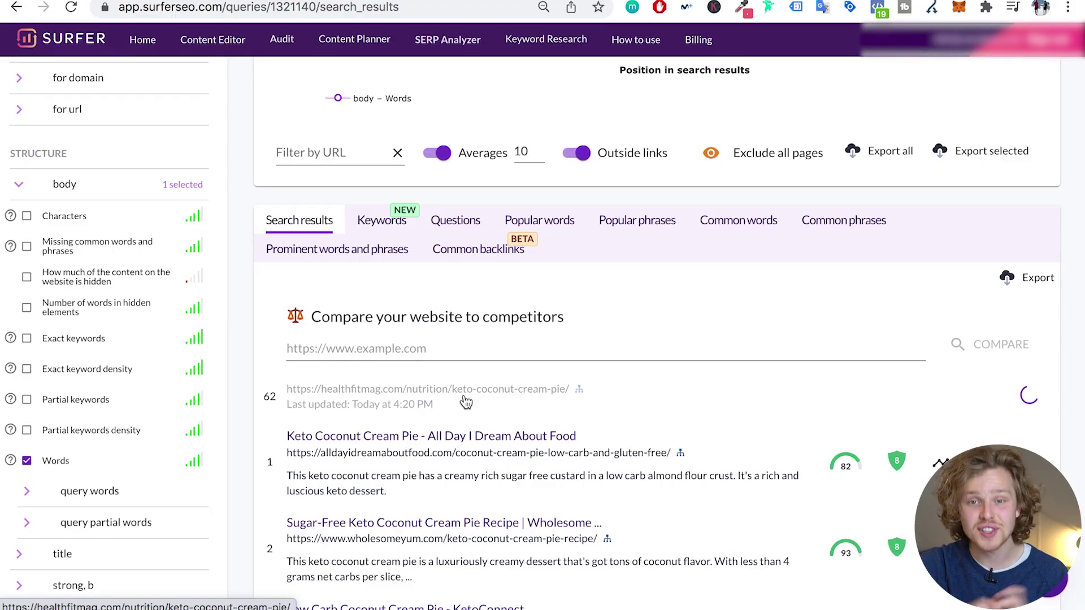
pyautogui.scroll(-8, 2, 417)
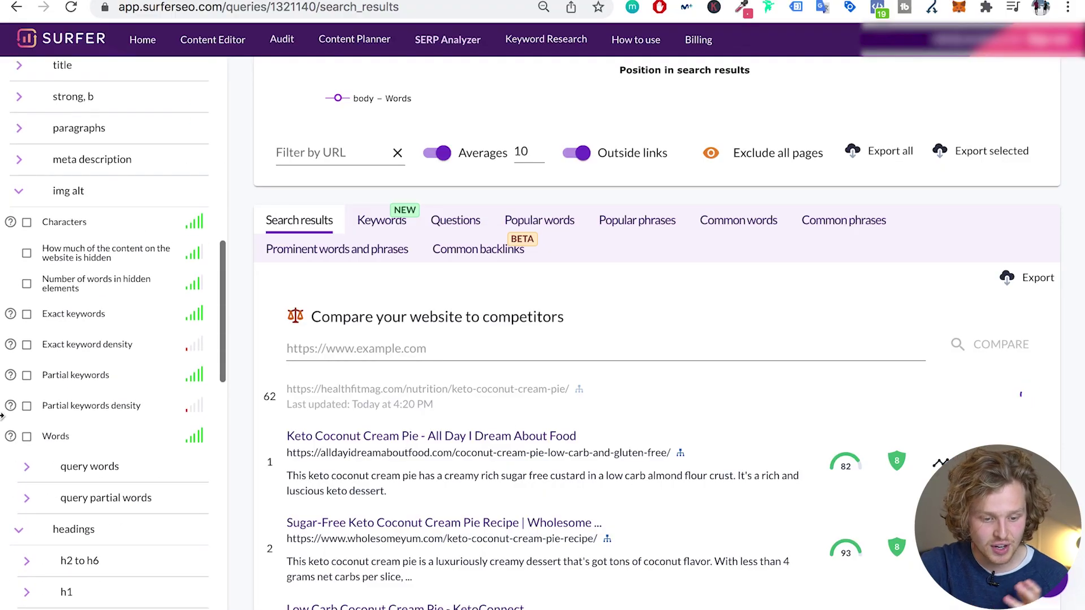
pyautogui.scroll(-8, 3, 416)
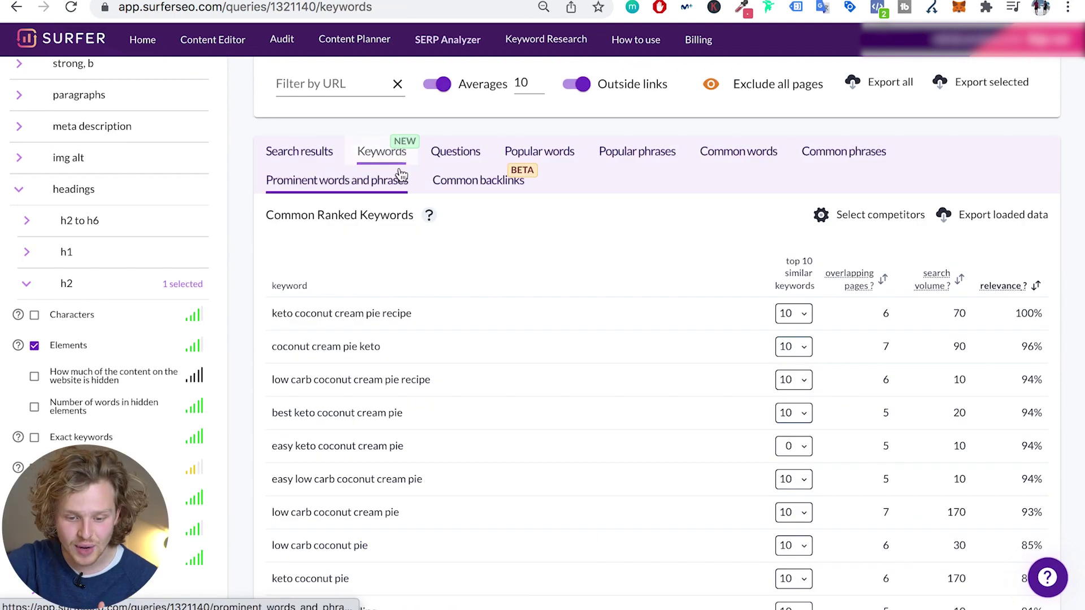
# Check the similar Questions list, then the Popular words counts for the HealthFit page
pyautogui.scroll(-1, 436, 290)
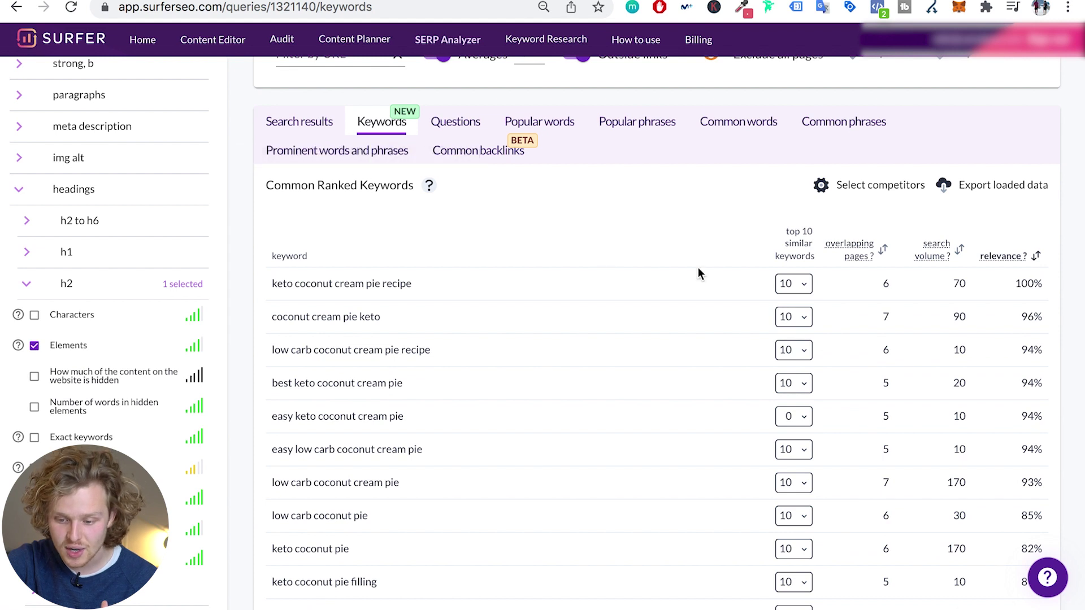
pyautogui.scroll(-1, 774, 254)
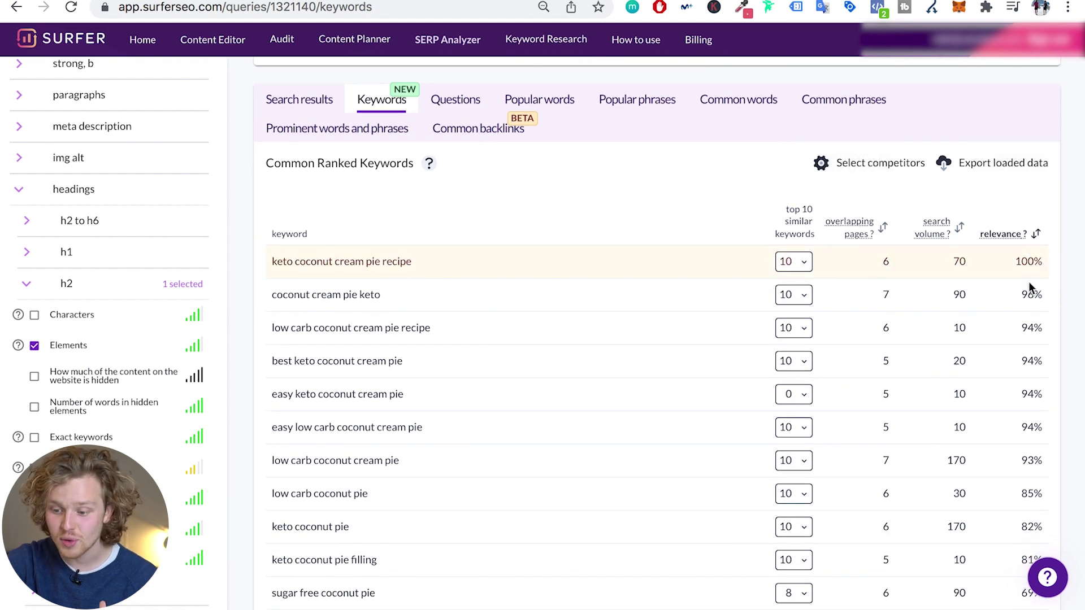
pyautogui.scroll(3, 428, 318)
pyautogui.click(464, 183)
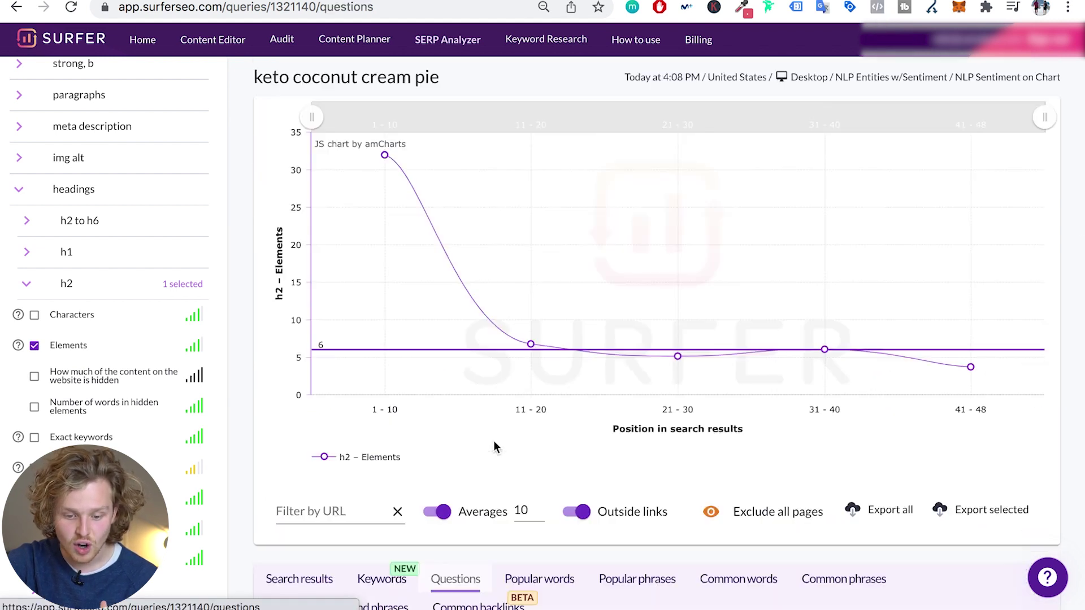
pyautogui.scroll(-6, 493, 440)
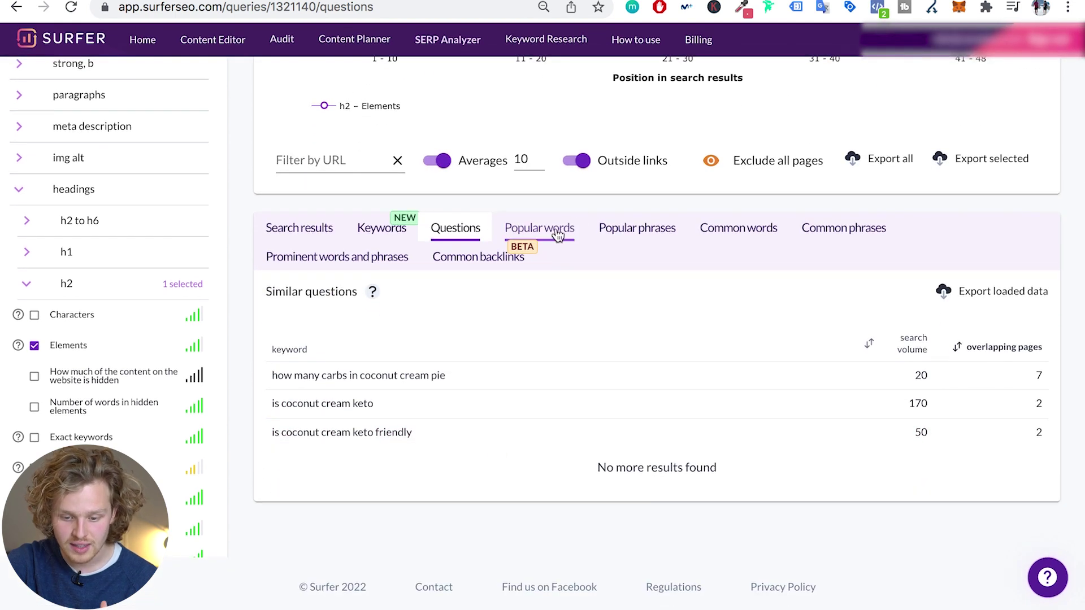
pyautogui.click(556, 233)
pyautogui.scroll(-4, 557, 170)
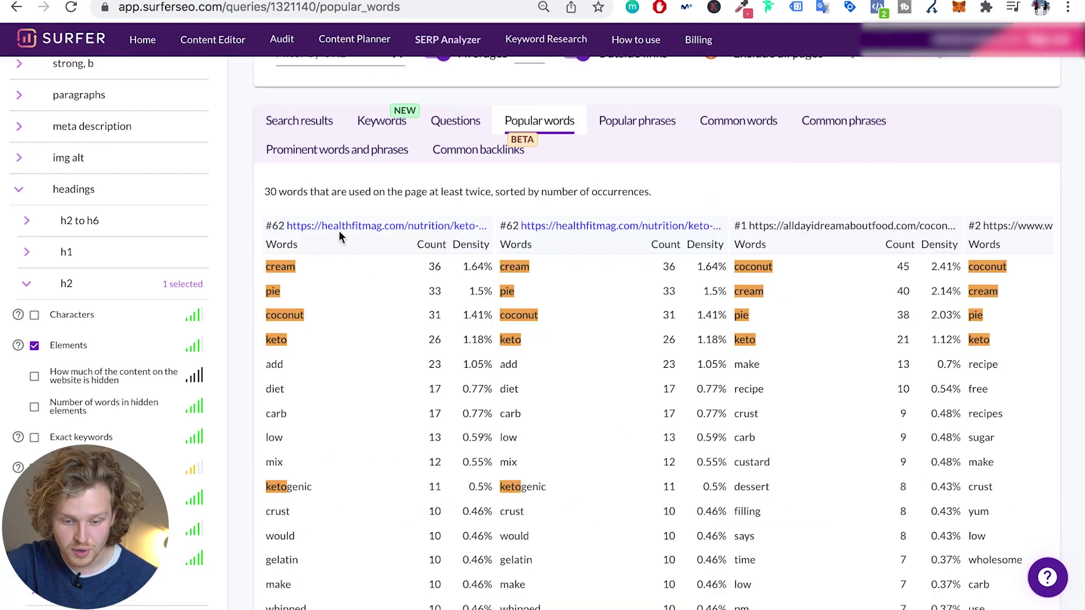